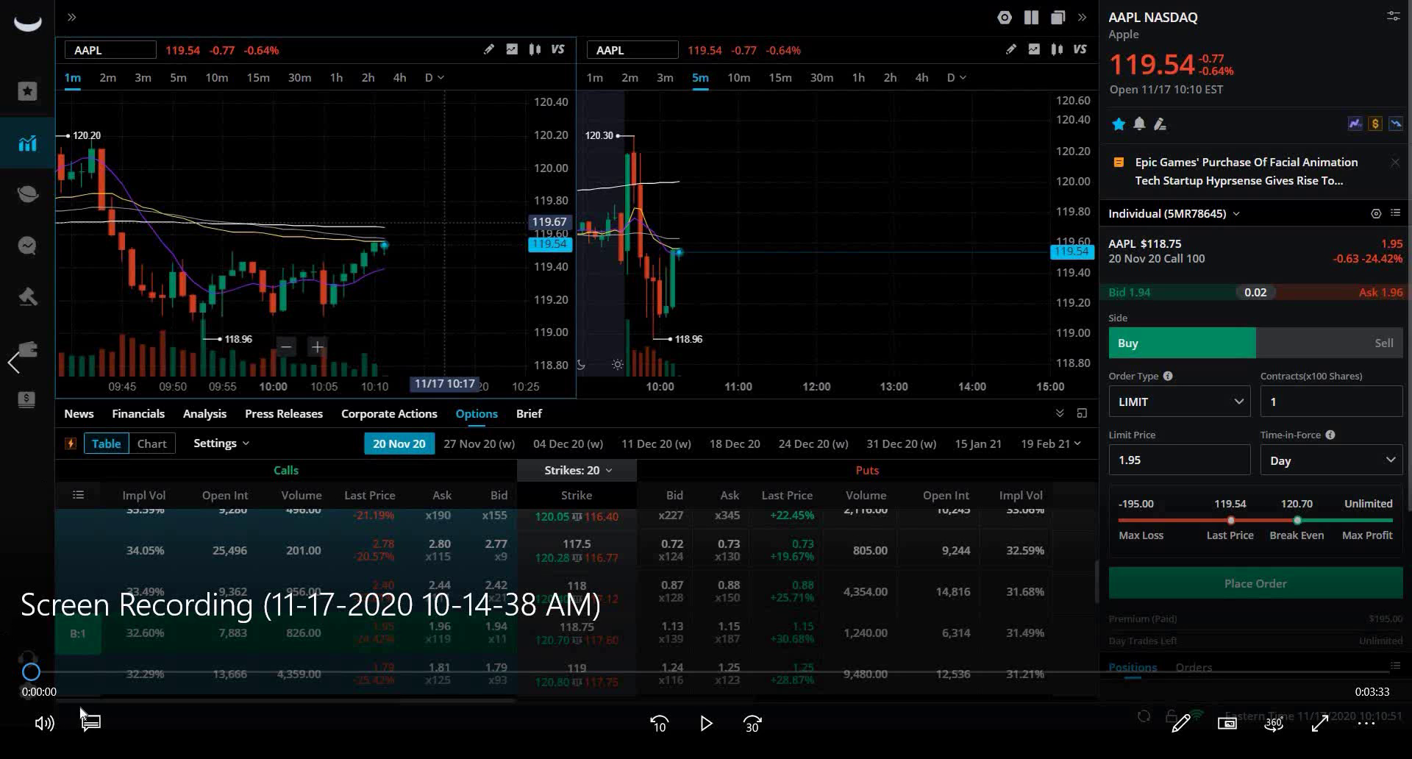
Cancel the AAPL 118.75 call order confirmation, leaving the $1.97 limit ticket unplaced.
left_click(706, 723)
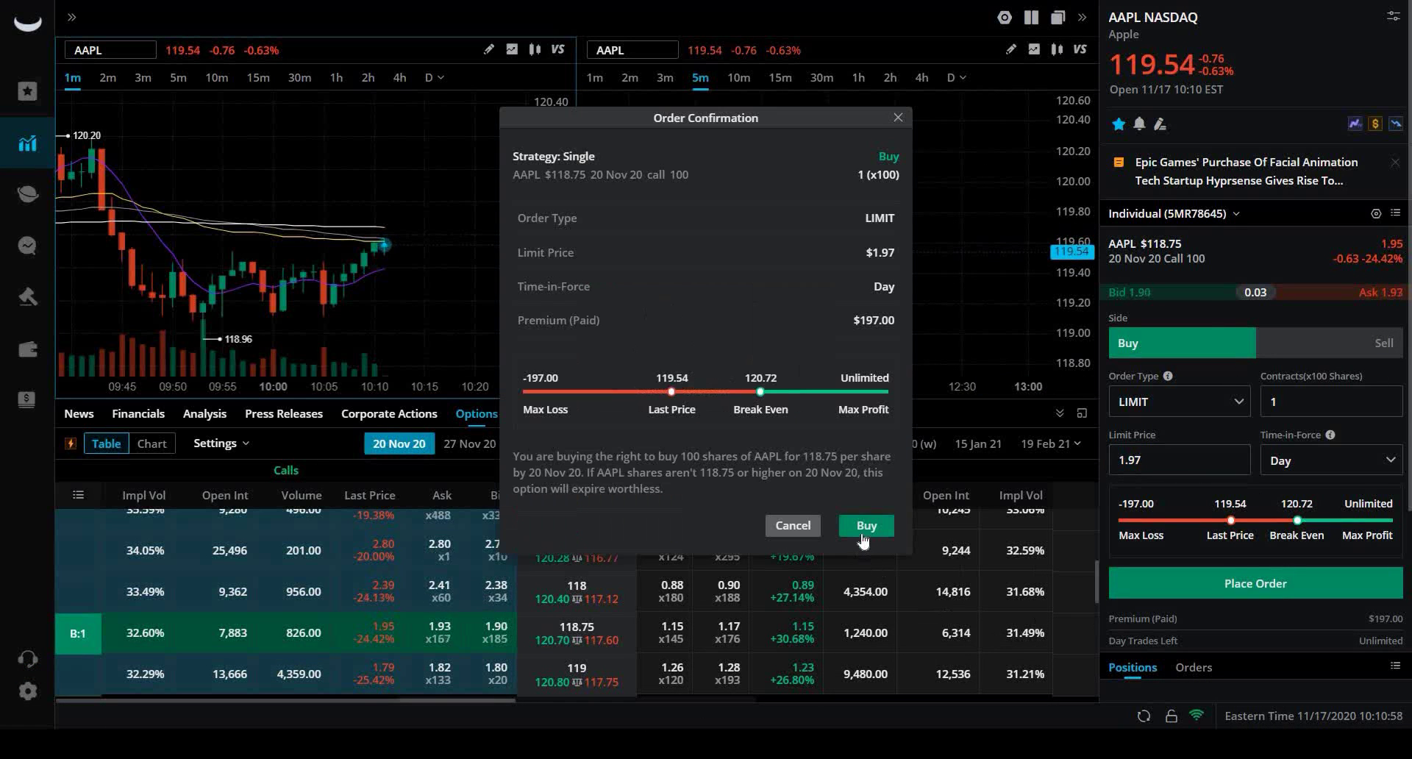
left_click(897, 117)
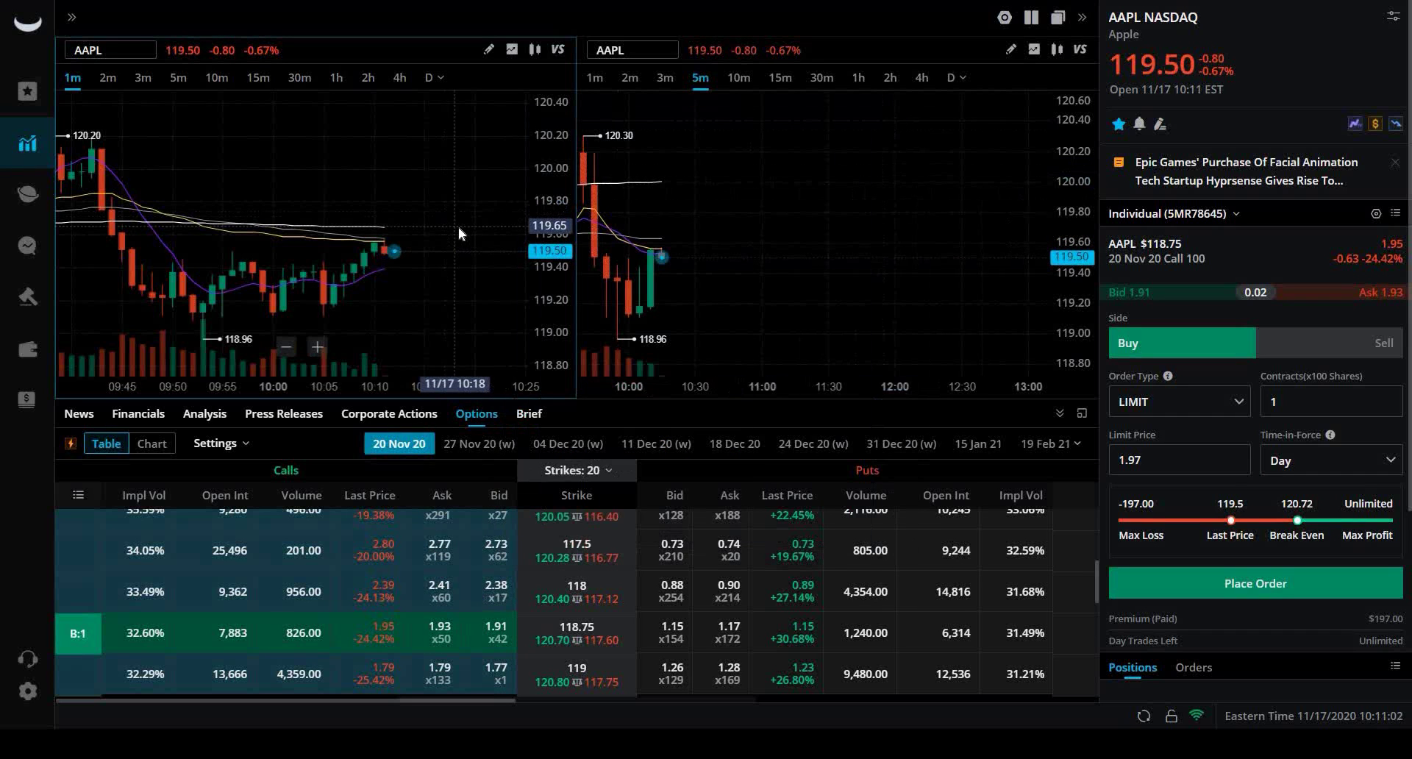
scroll(454, 239, "up", 1)
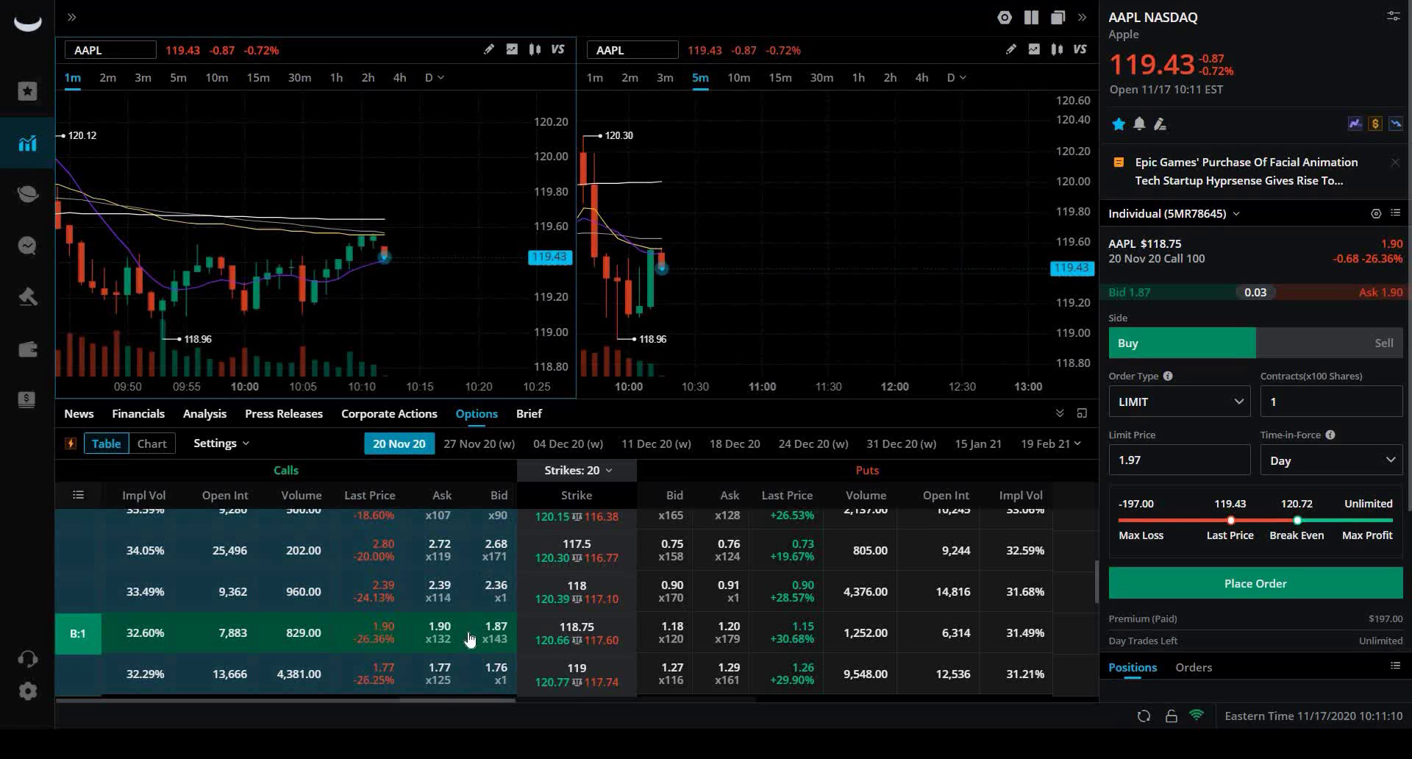
Rescale and pan the AAPL 1-minute chart to show earlier candles.
scroll(464, 628, "down", 3)
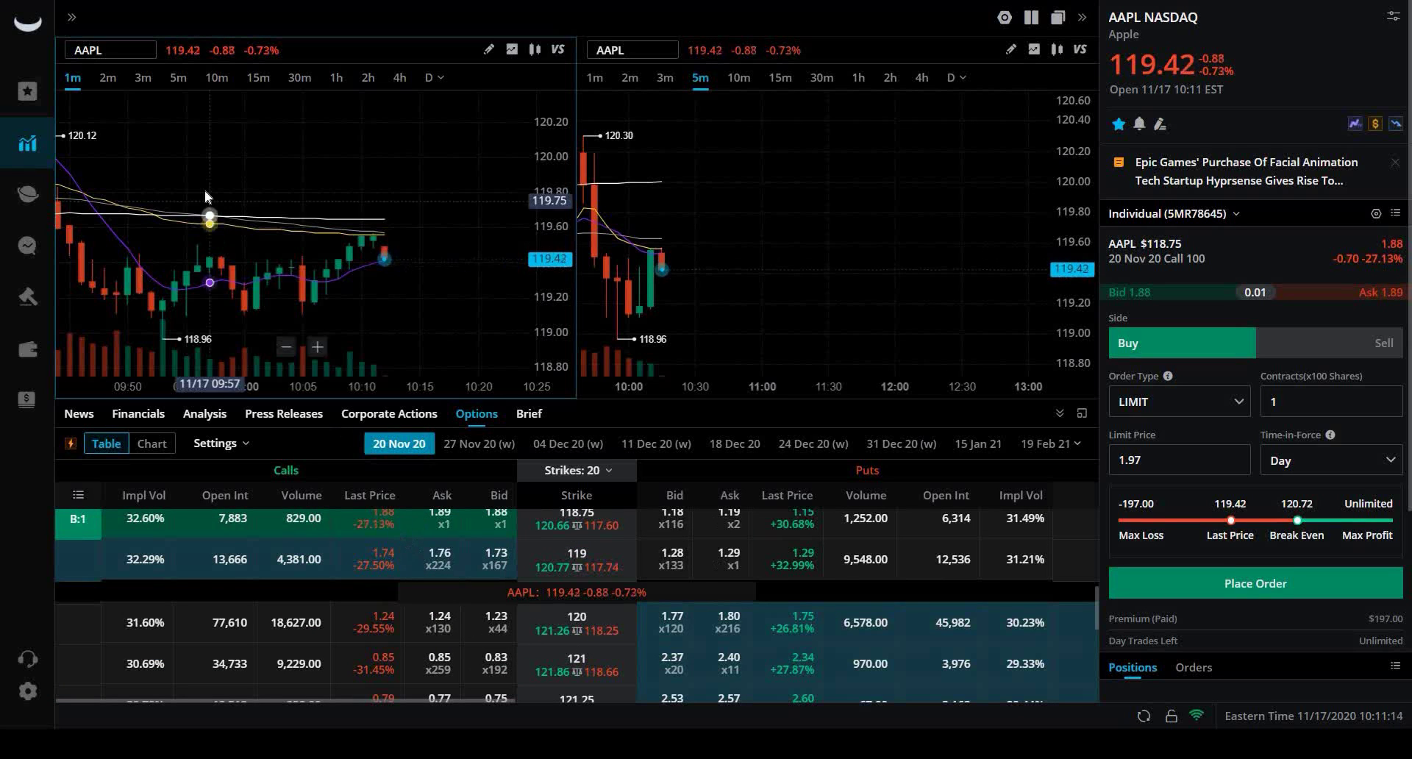
scroll(206, 195, "down", 2)
scroll(208, 195, "down", 3)
mouse_move(208, 195)
left_mouse_down()
mouse_move(354, 193)
mouse_move(242, 190)
left_mouse_up()
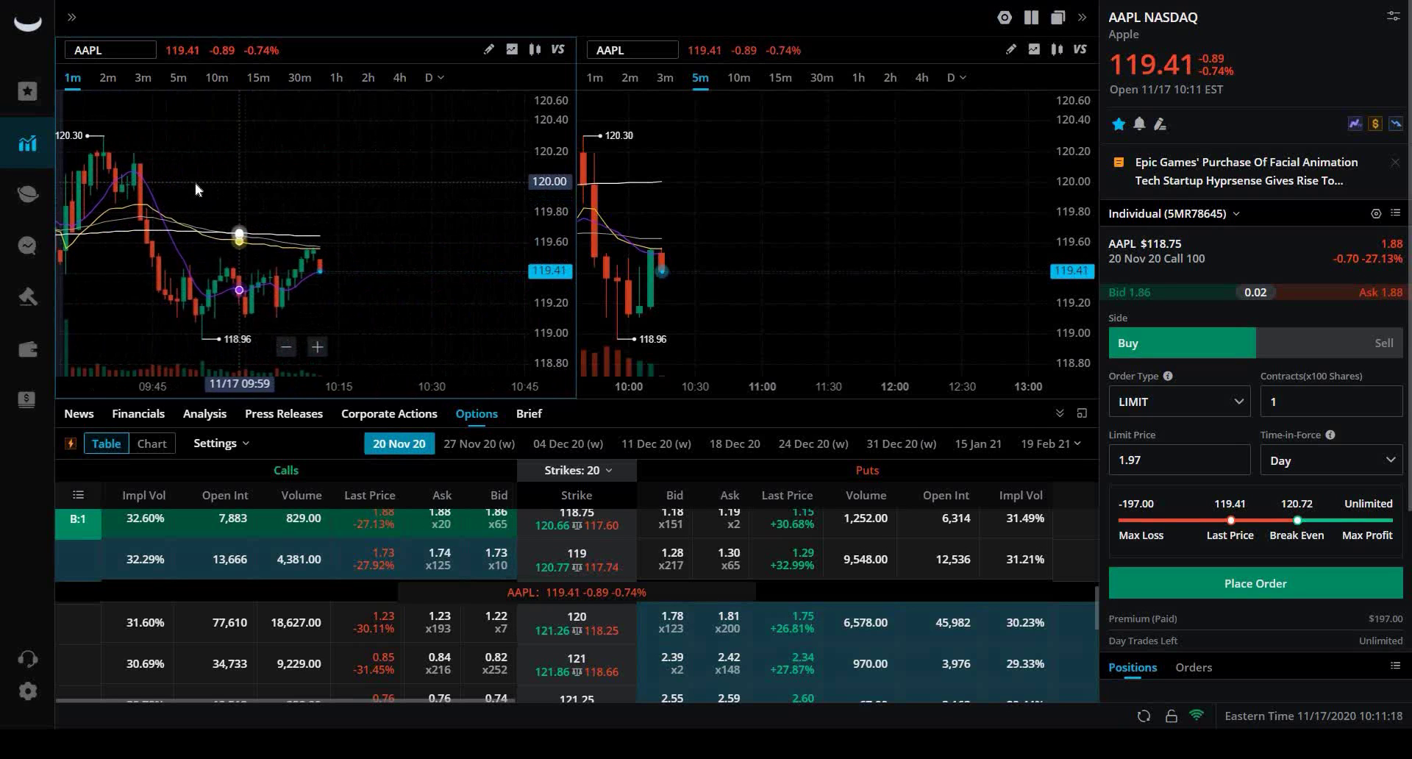
scroll(221, 188, "up", 3)
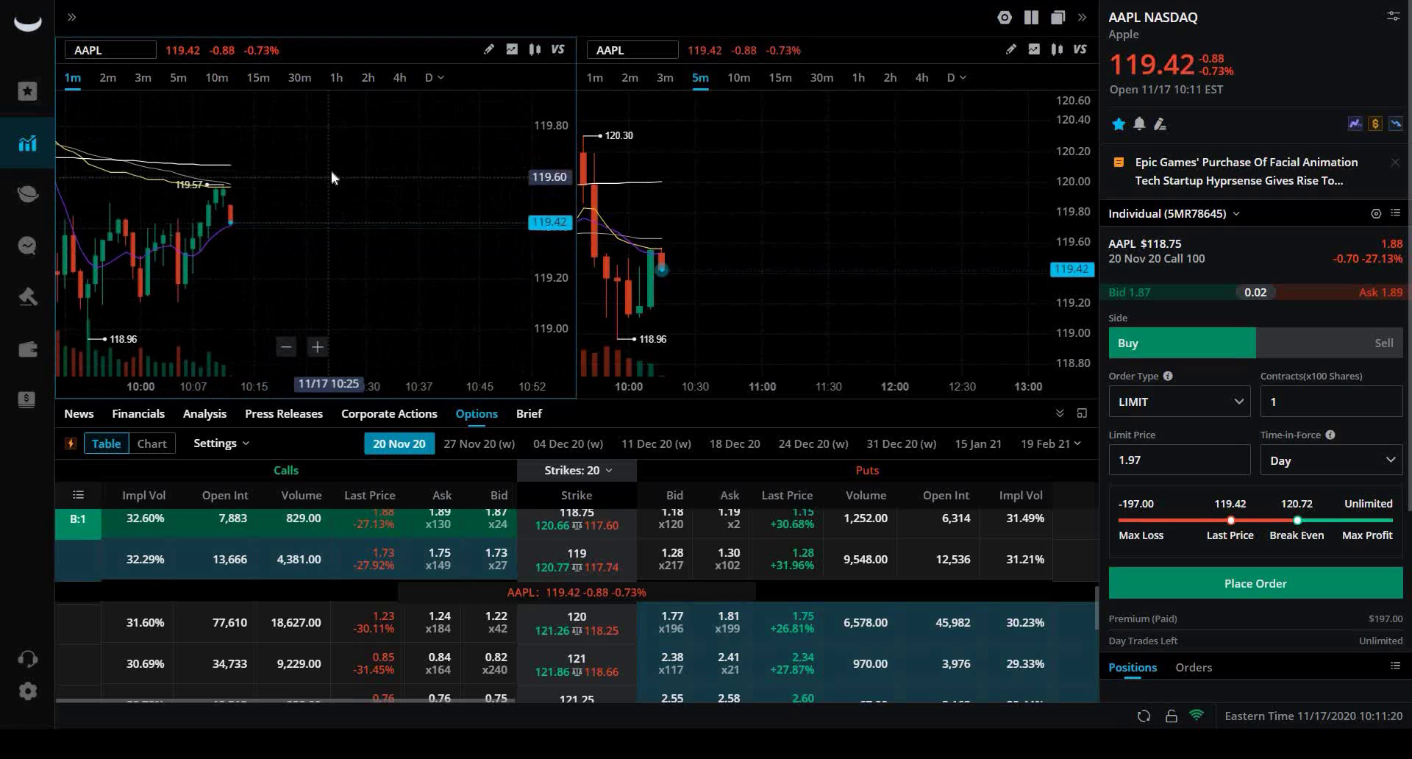
left_click_drag(333, 184, 372, 189)
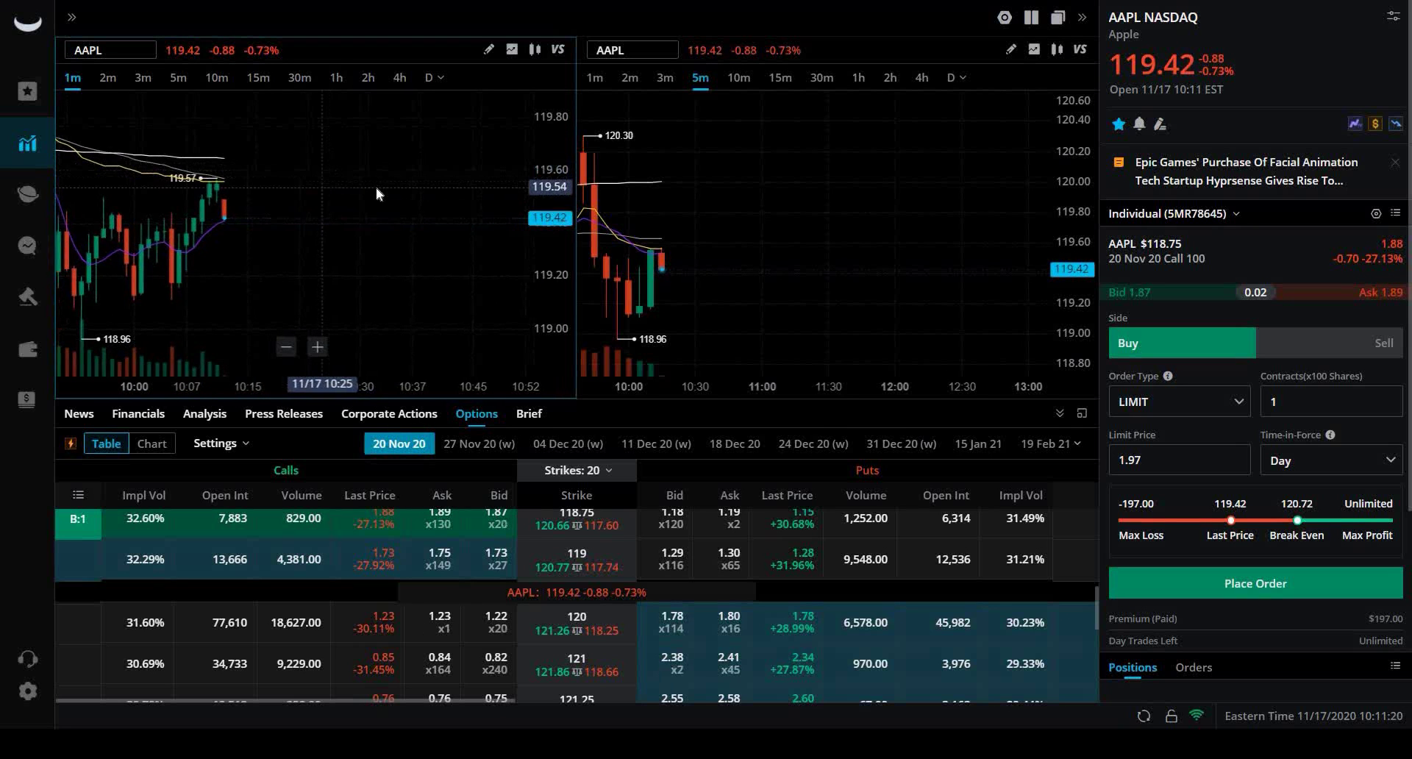
Review the four-chart watchlist of NIO, SPY, NCLH and AAPL.
left_click(34, 93)
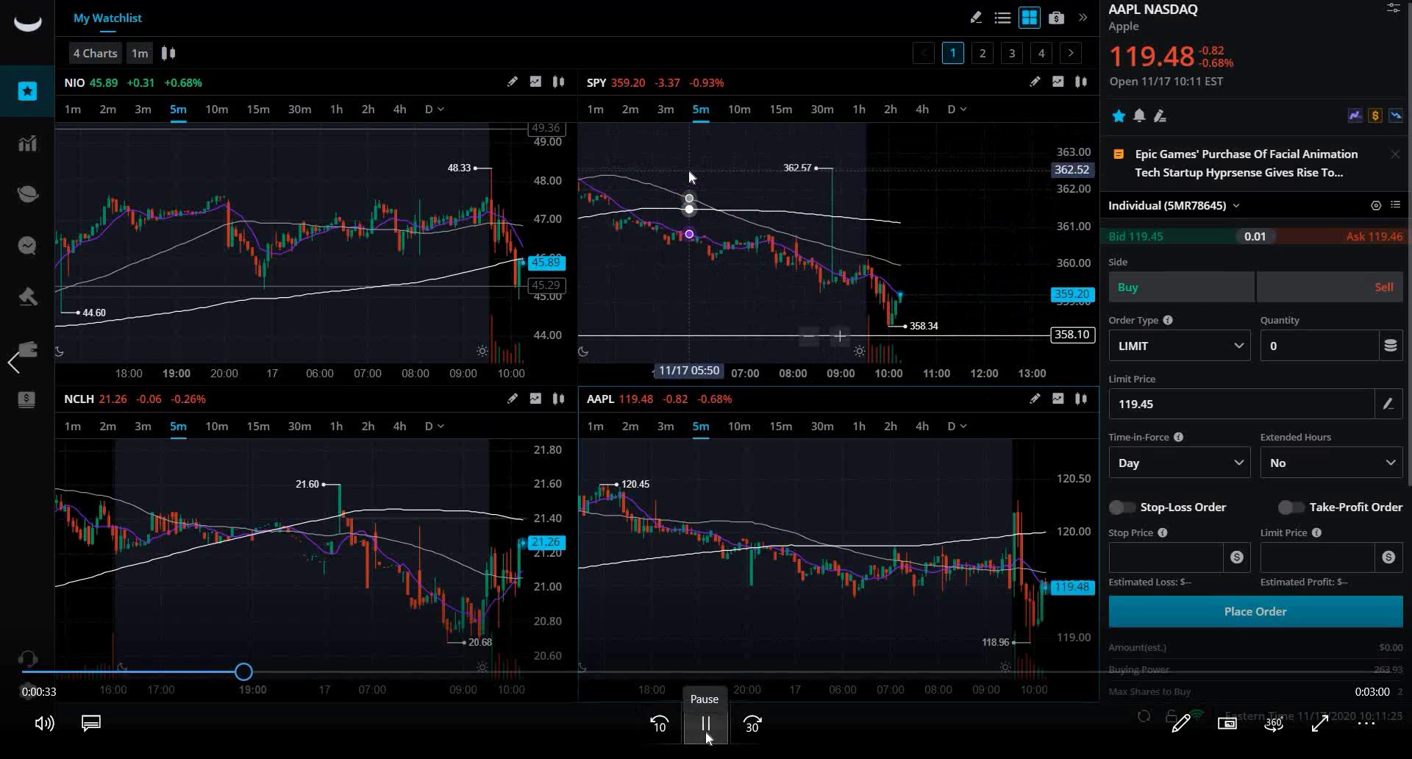
left_click(704, 735)
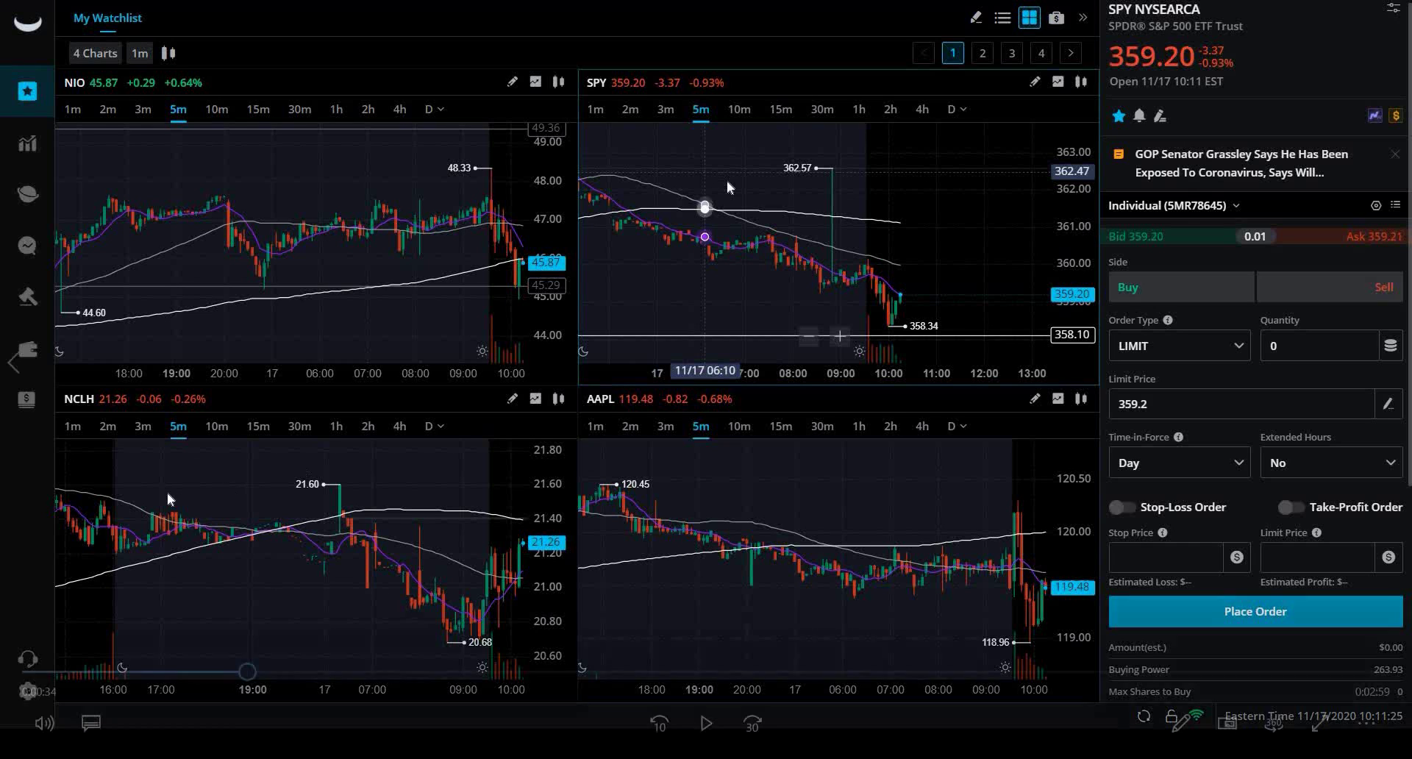
left_click(702, 735)
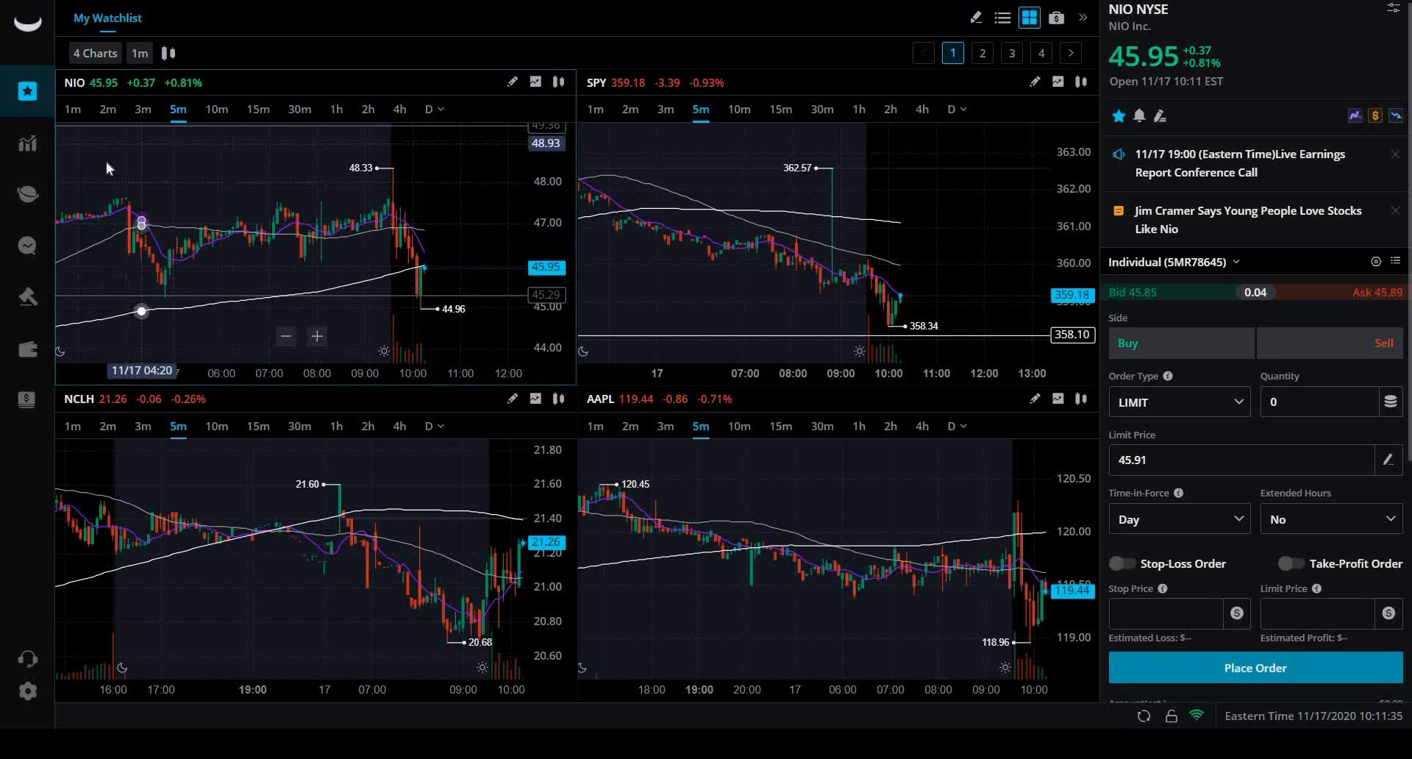
Show NIO's page as a single large chart with 5-minute candles.
left_click(18, 151)
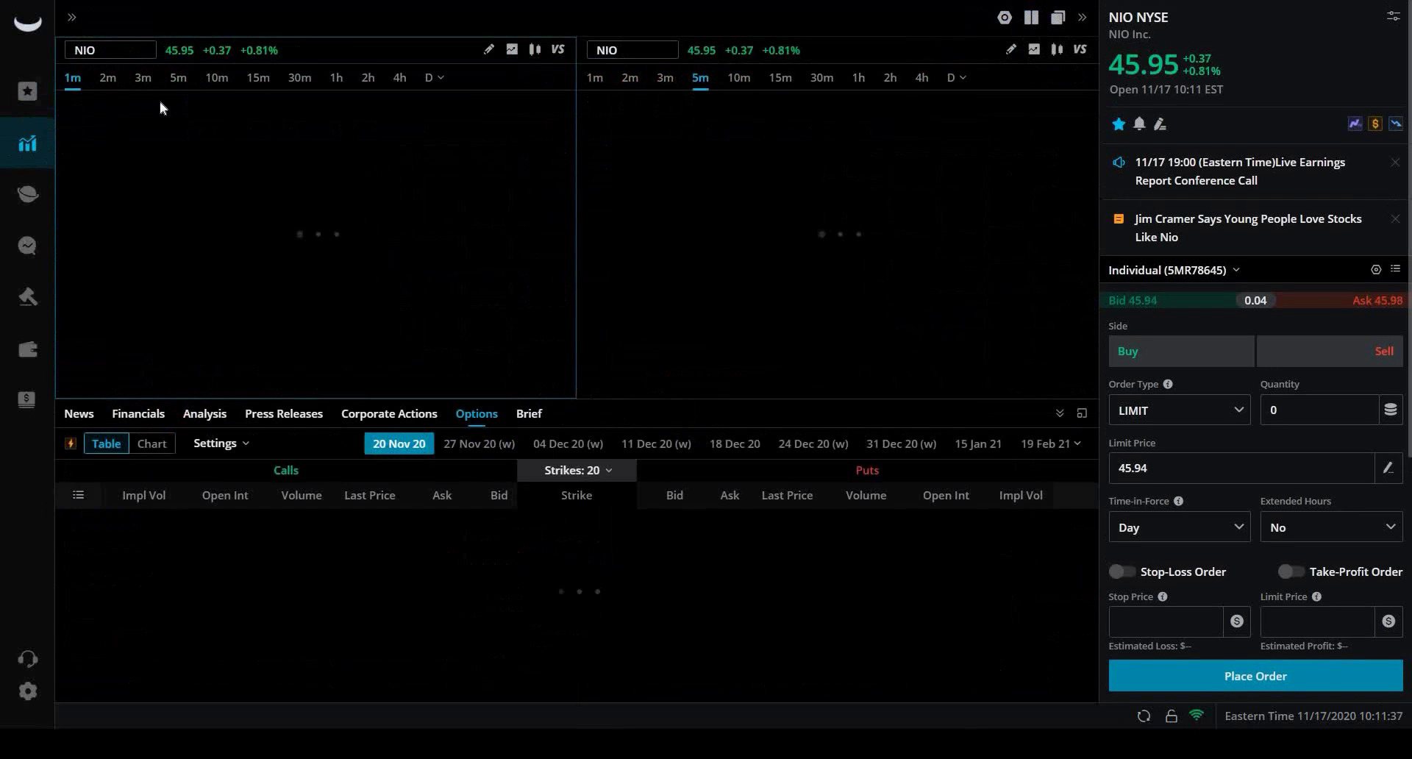
left_click(1037, 26)
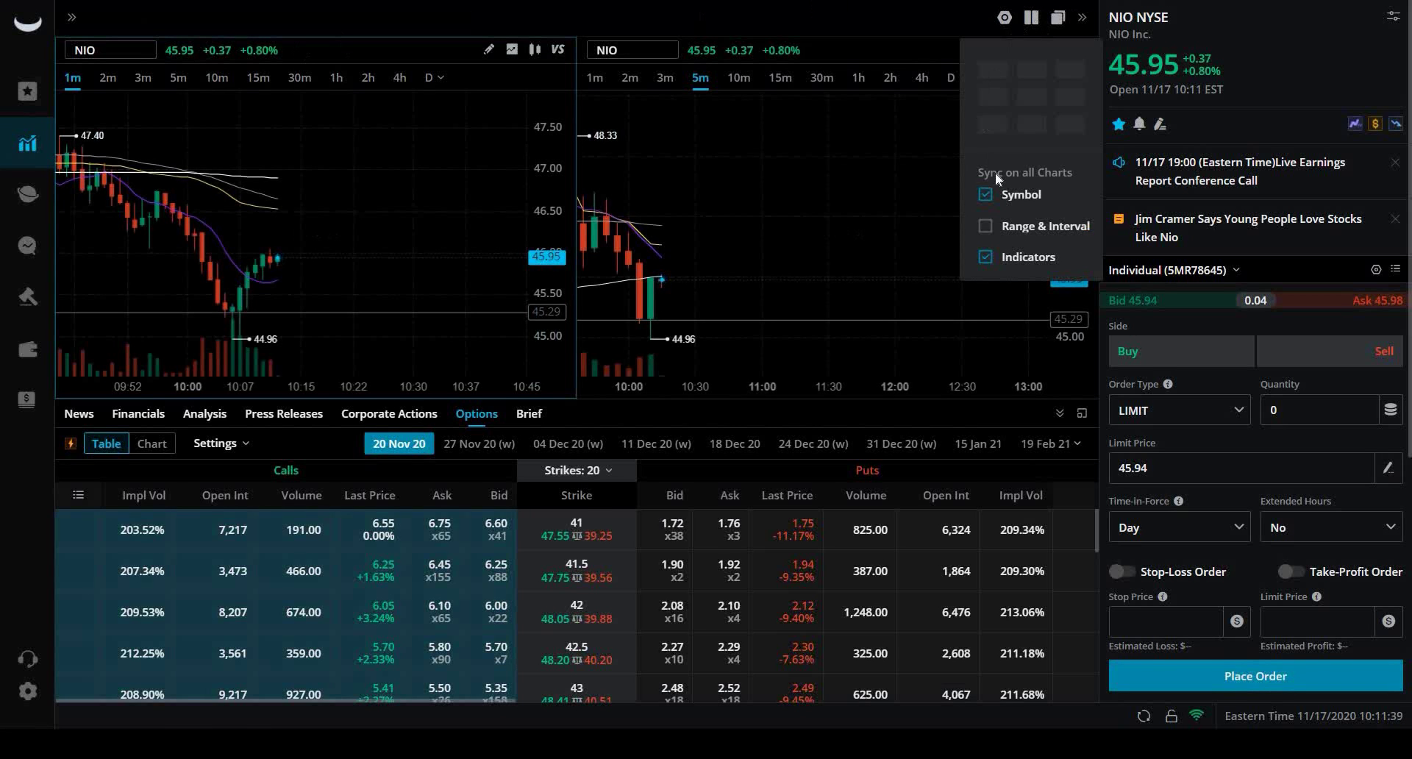
left_click(994, 75)
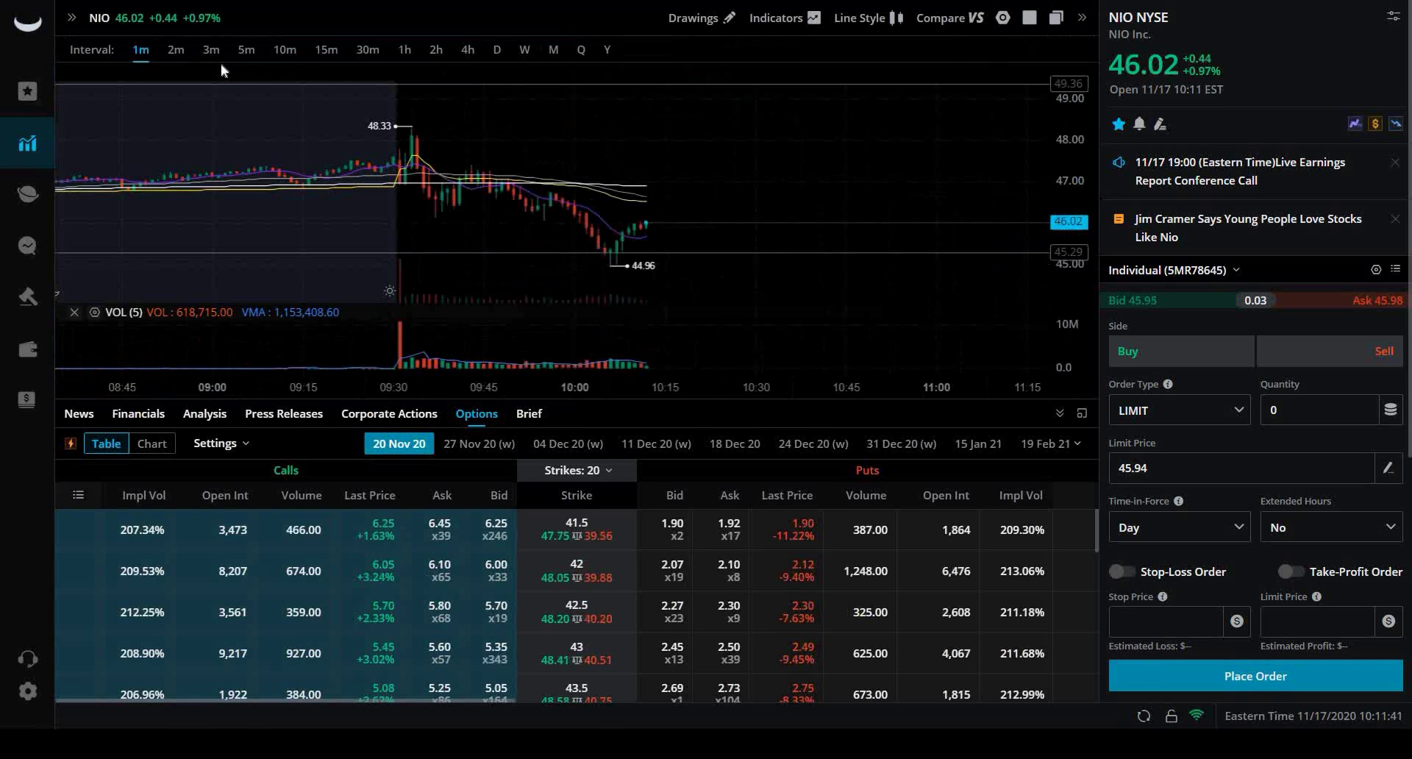
left_click(246, 50)
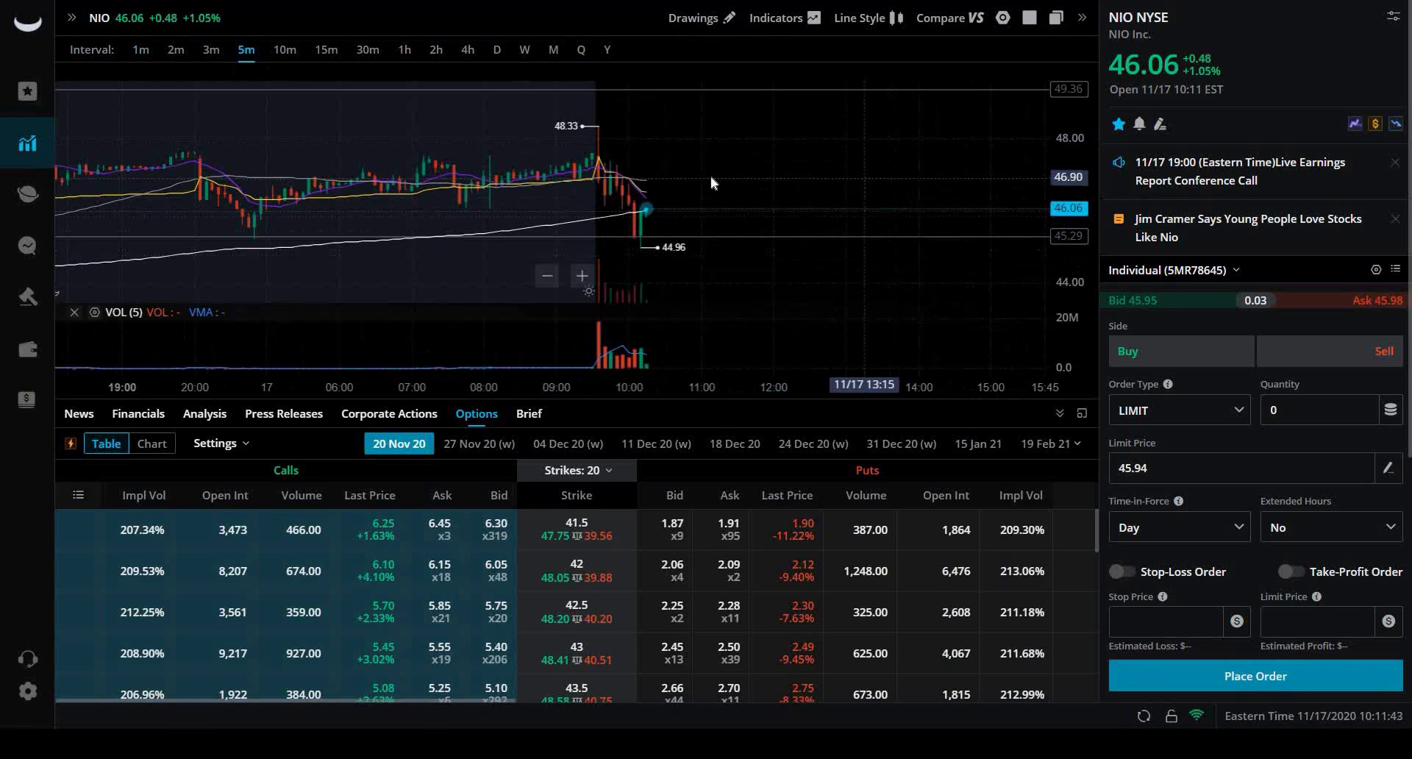
Zoom and pan the NIO 5-minute chart to show earlier candles.
scroll(490, 233, "up", 4)
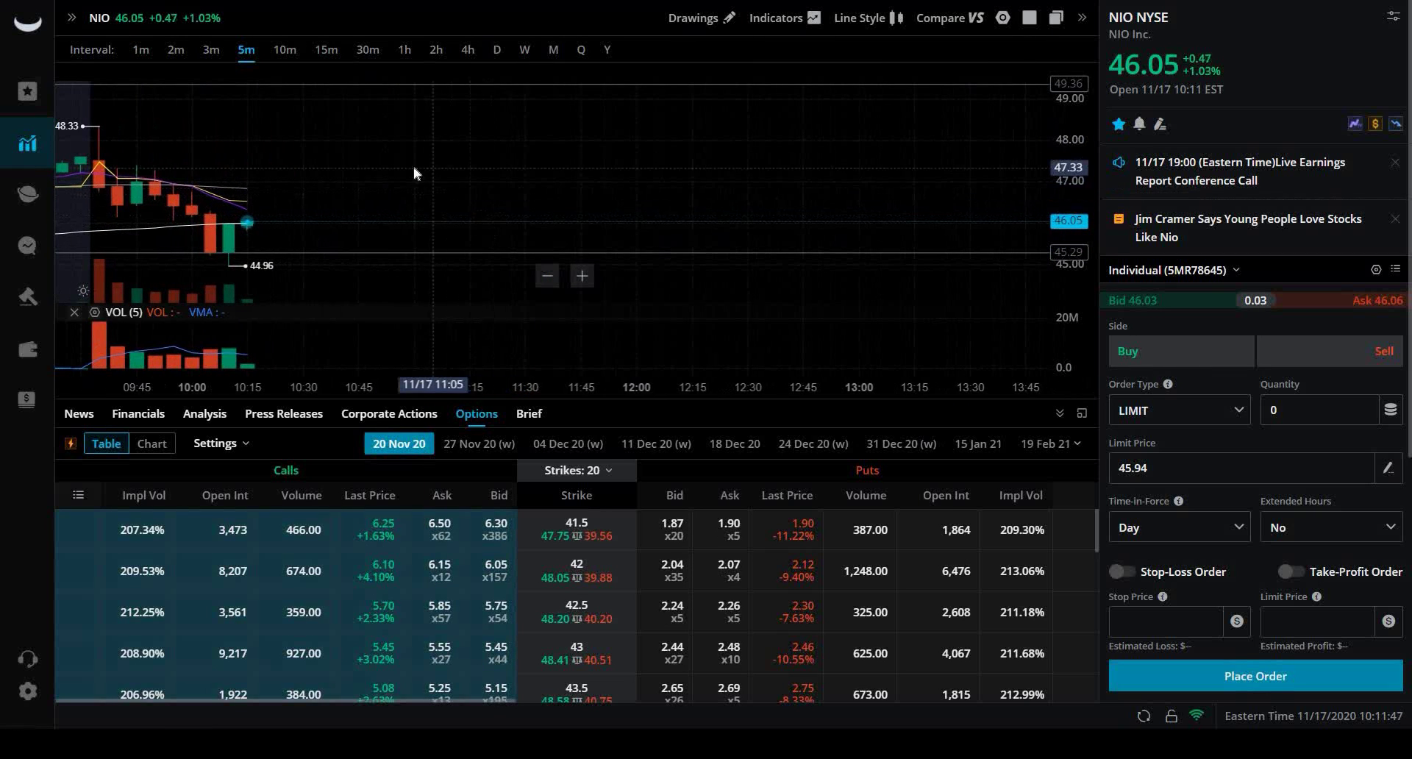
left_click_drag(419, 214, 647, 250)
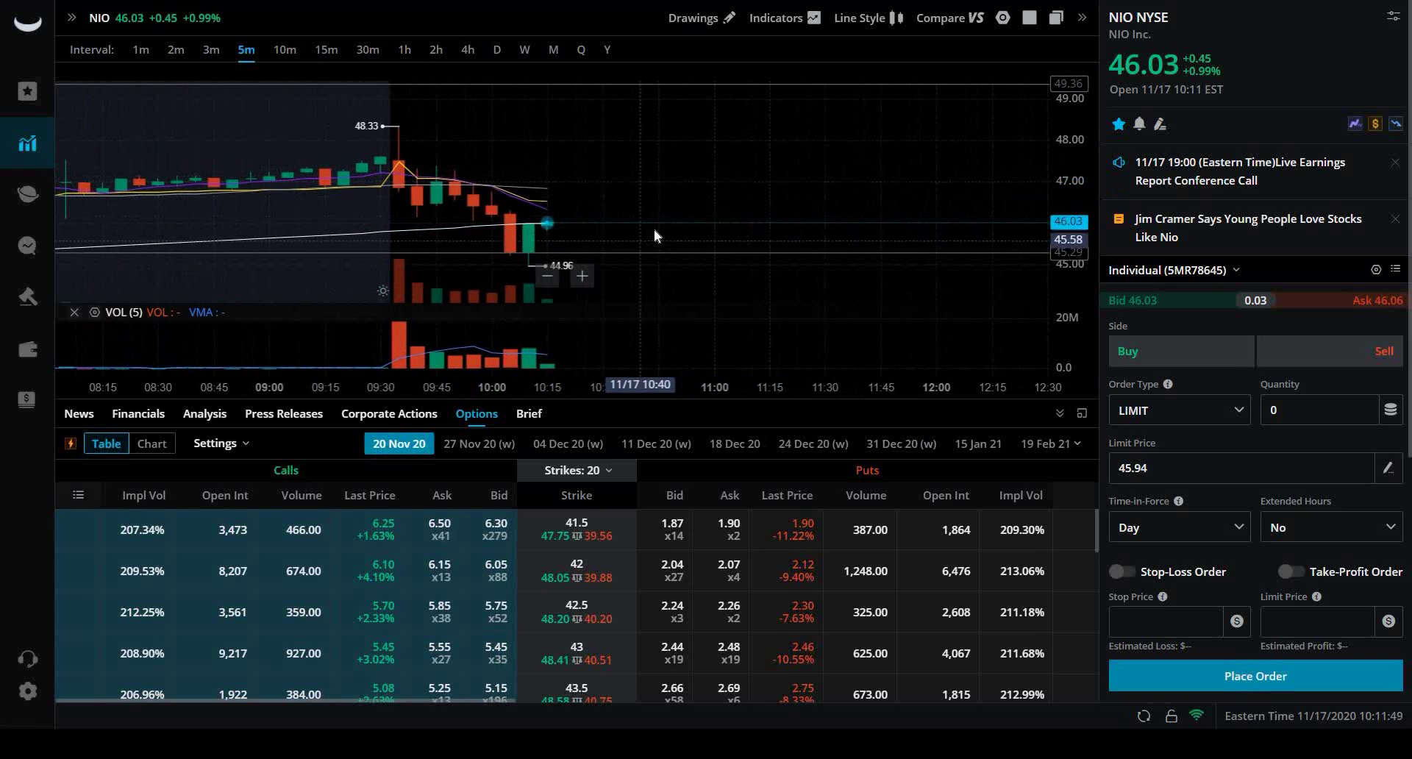
scroll(653, 236, "up", 1)
scroll(652, 235, "up", 1)
scroll(653, 235, "up", 1)
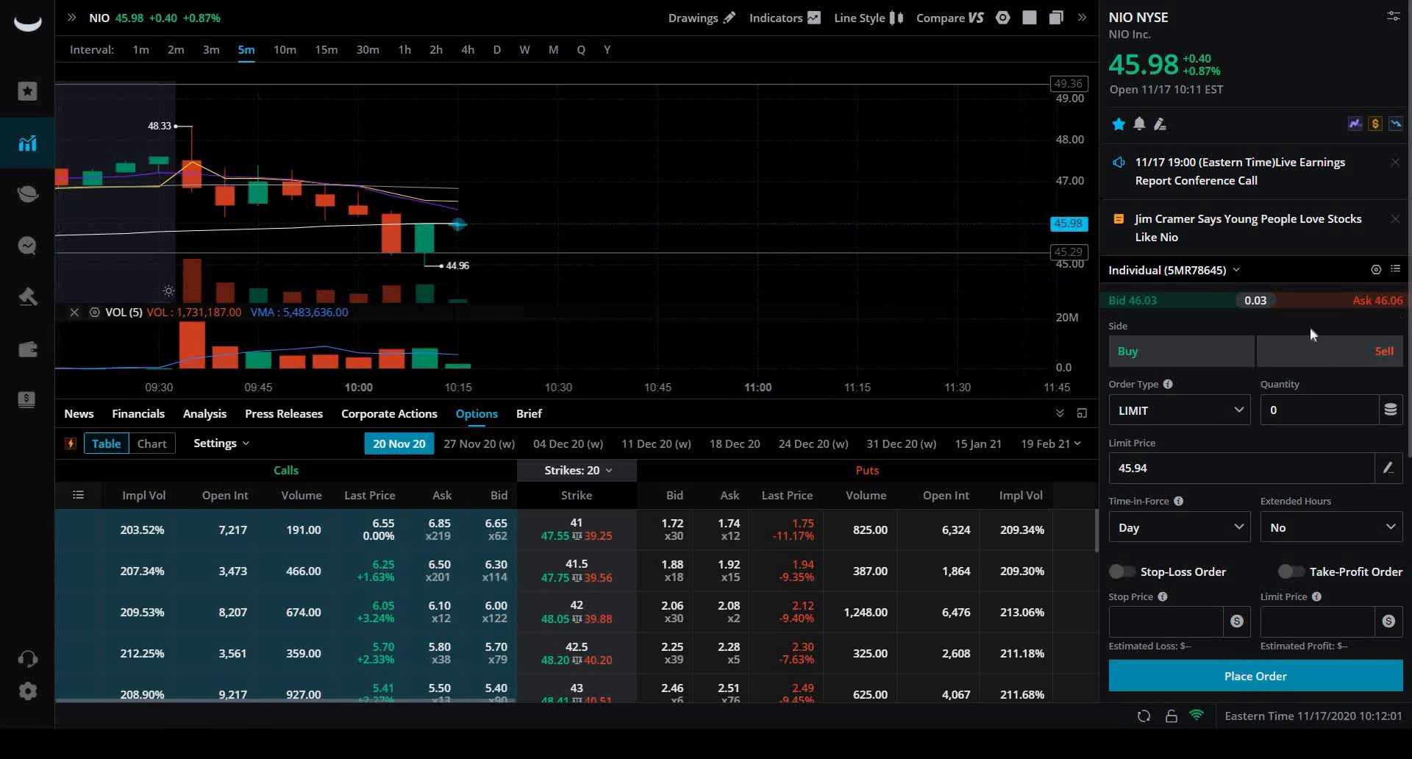
Dismiss the Jim Cramer NIO news item and the live earnings call notice.
left_click(1394, 220)
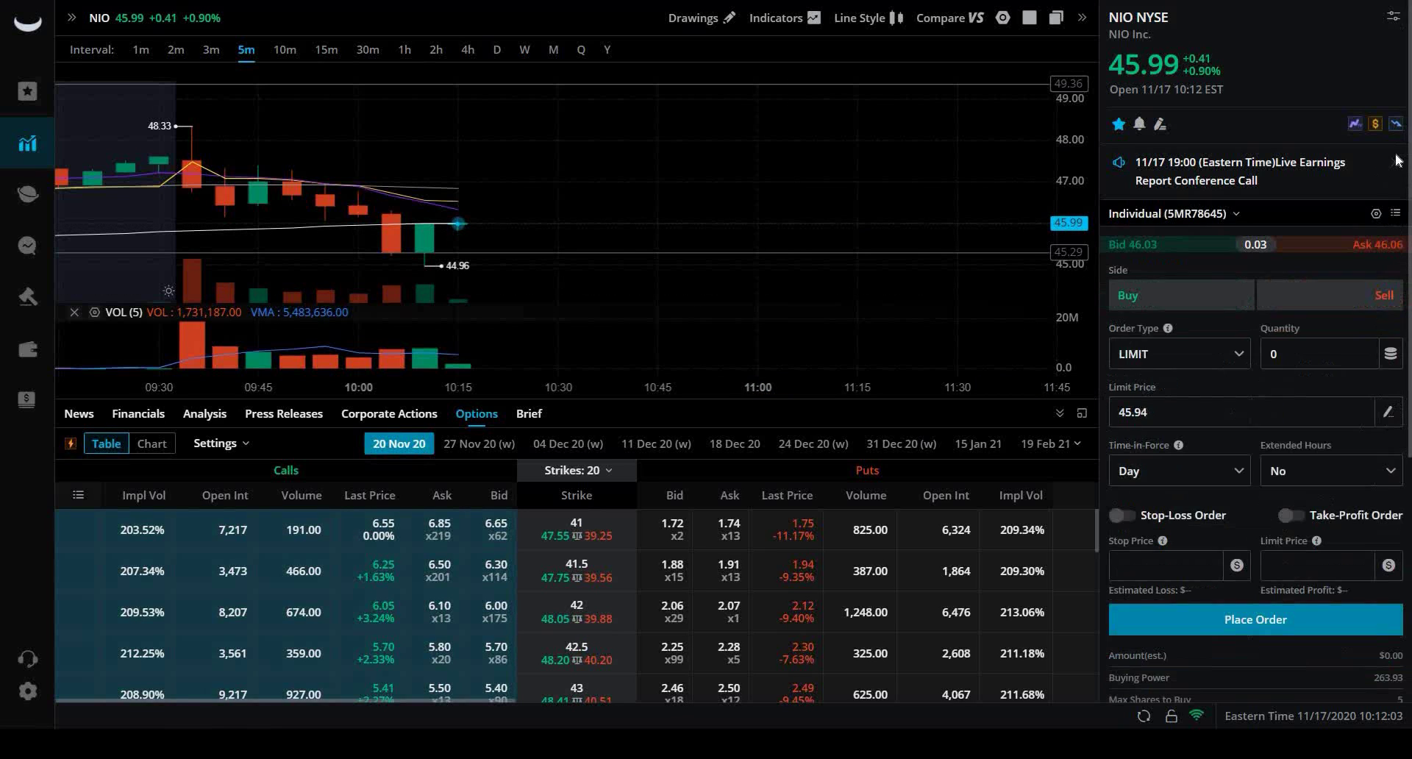
left_click(1394, 162)
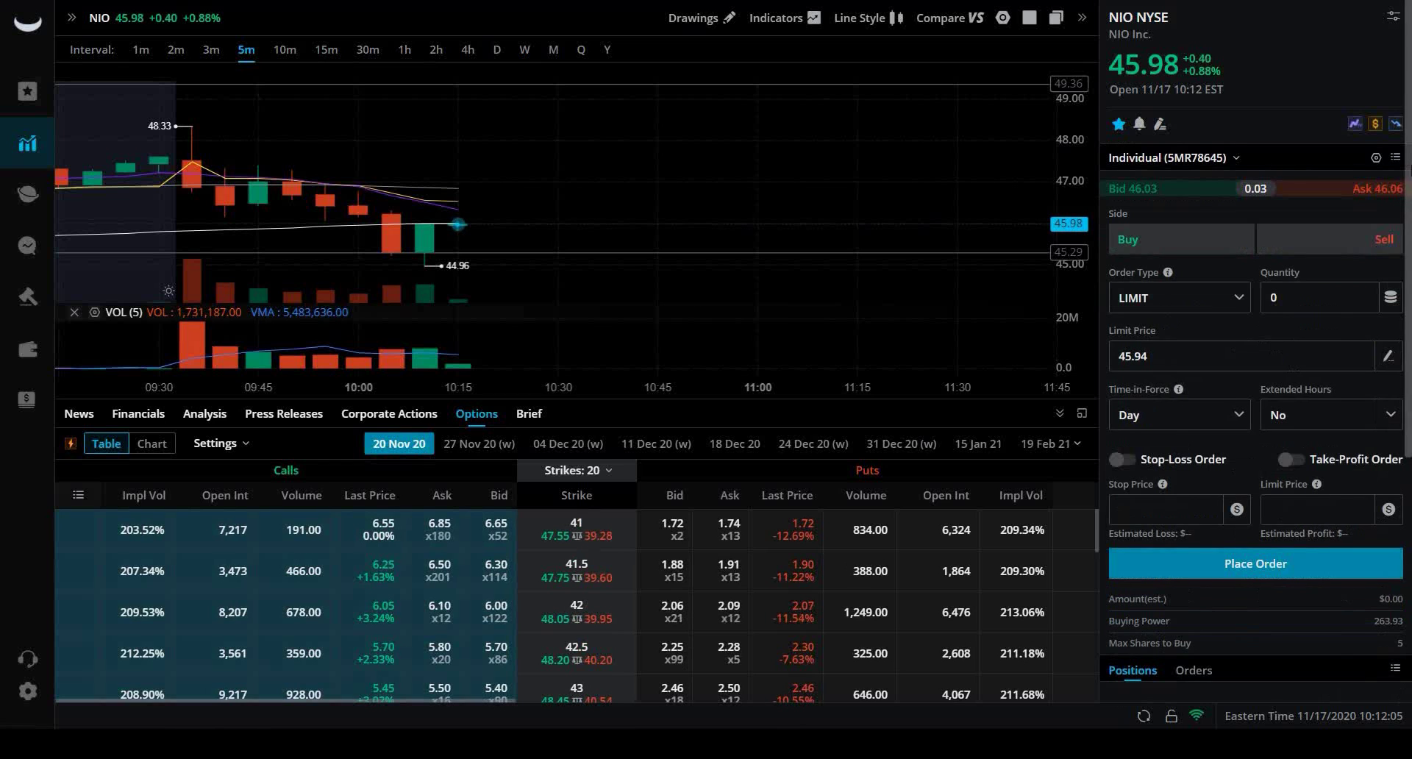
scroll(1323, 294, "down", 2)
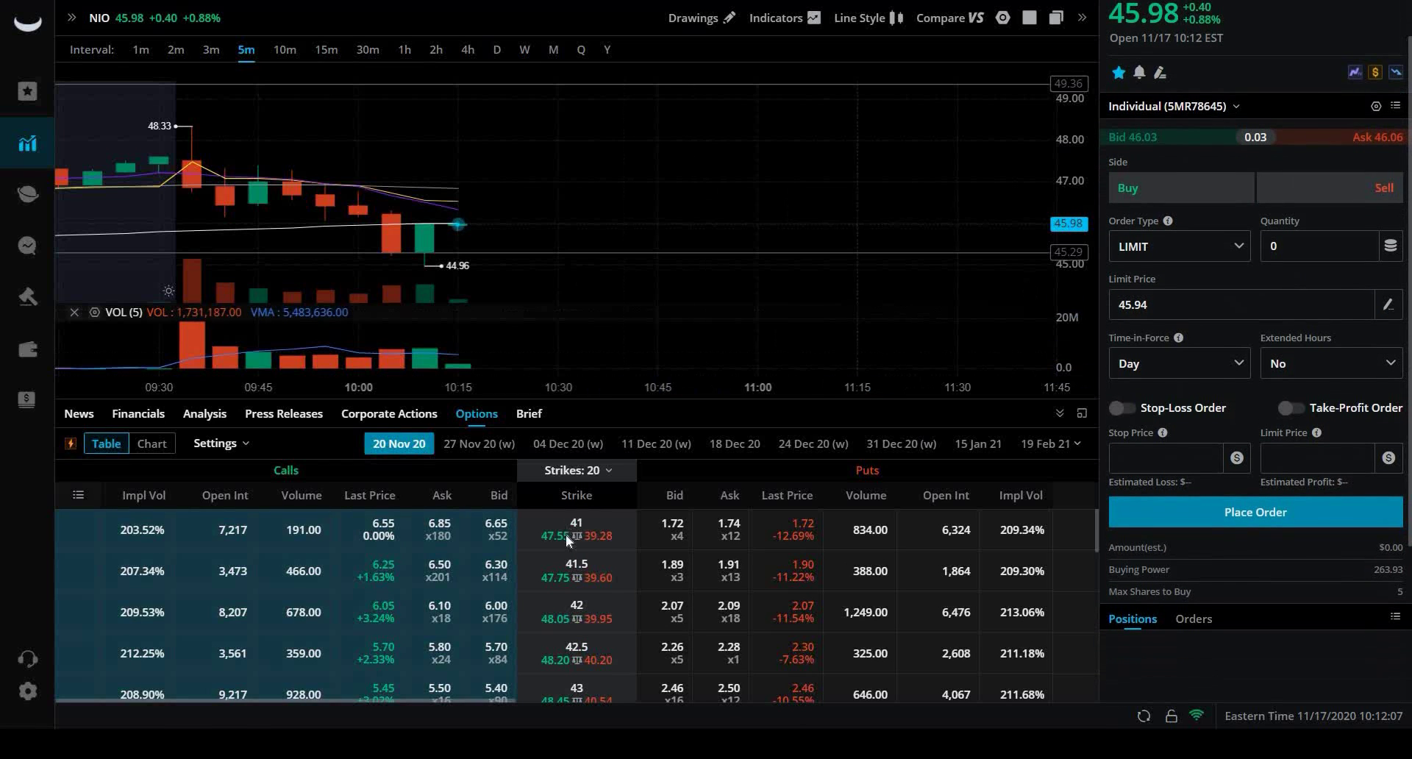
Scroll the NIO Nov 20 options chain down to the 50–54 strikes.
scroll(579, 615, "down", 3)
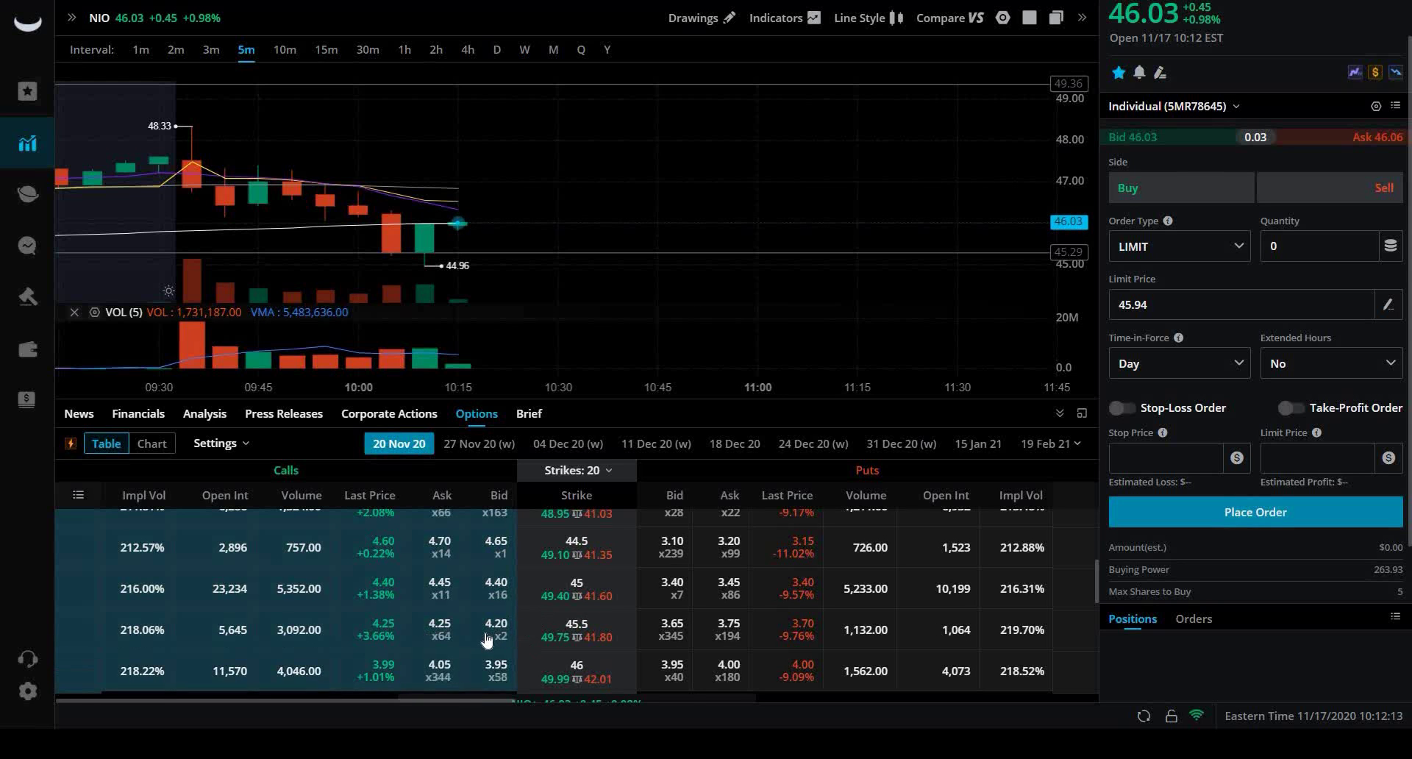
scroll(491, 640, "down", 3)
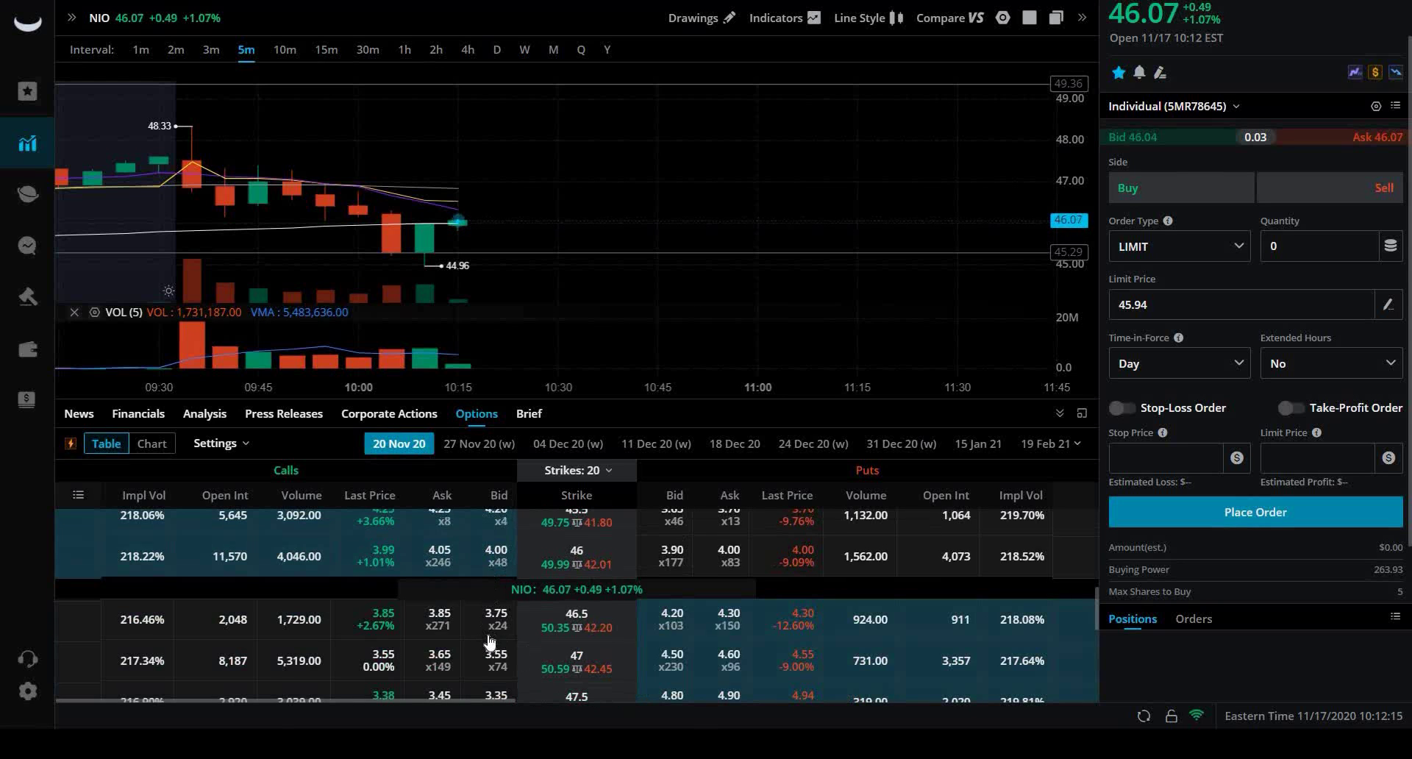
scroll(491, 633, "down", 3)
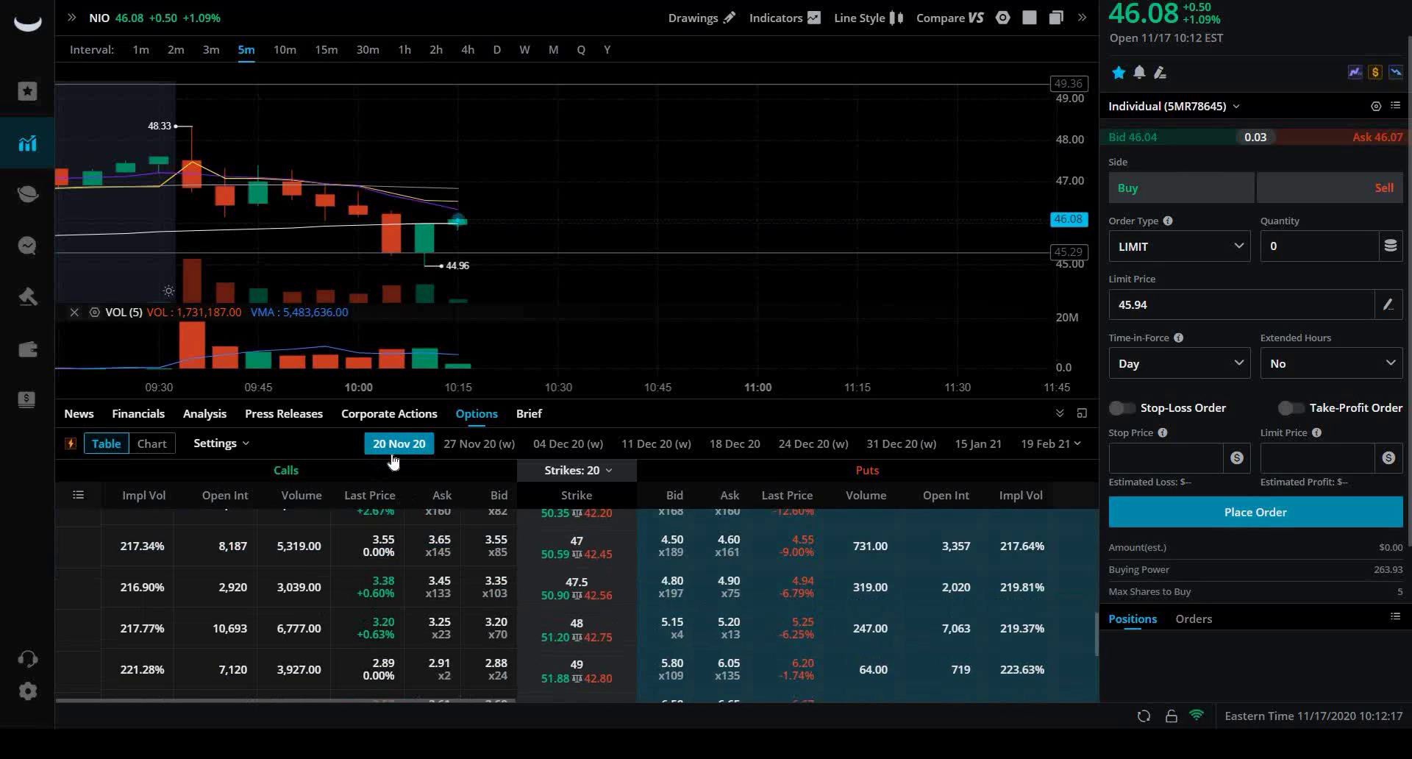
scroll(542, 617, "down", 2)
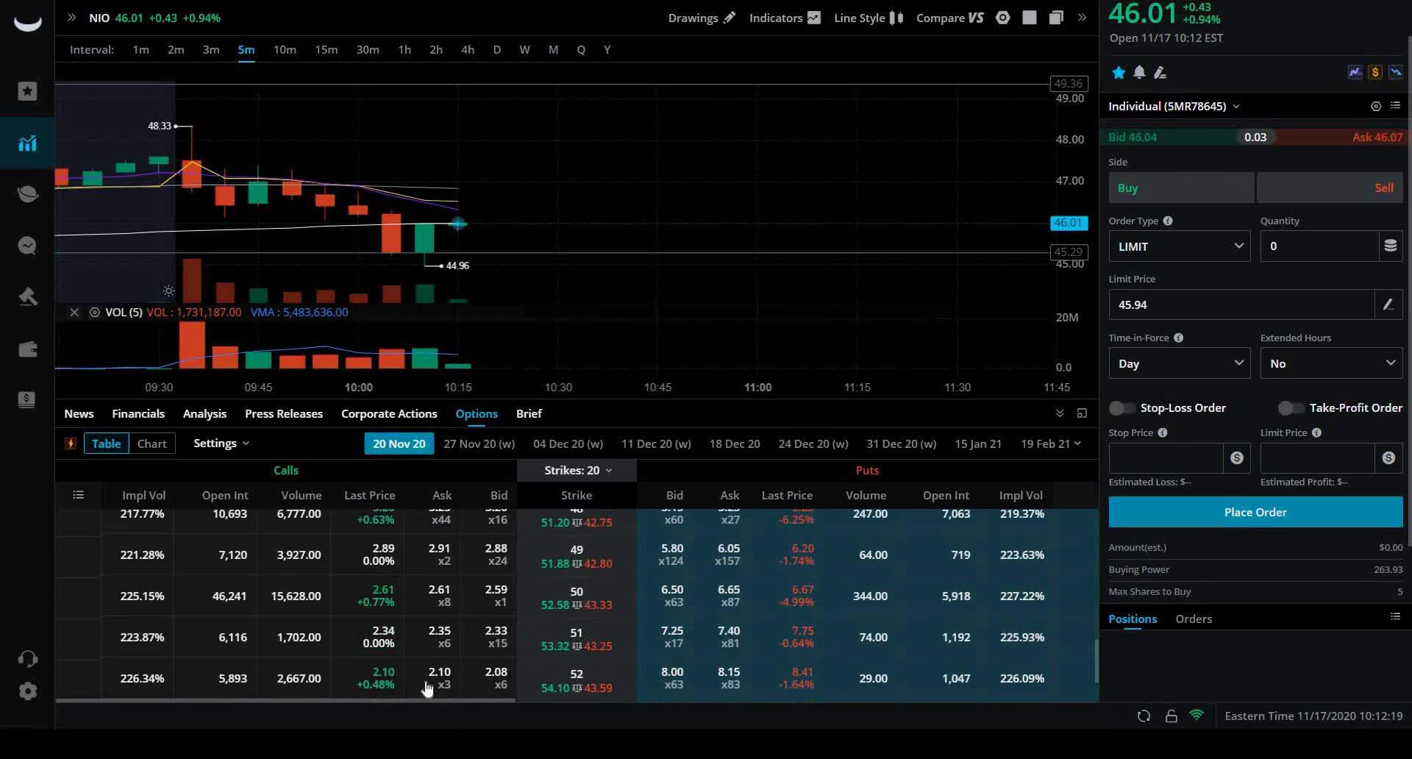
scroll(461, 651, "up", 1)
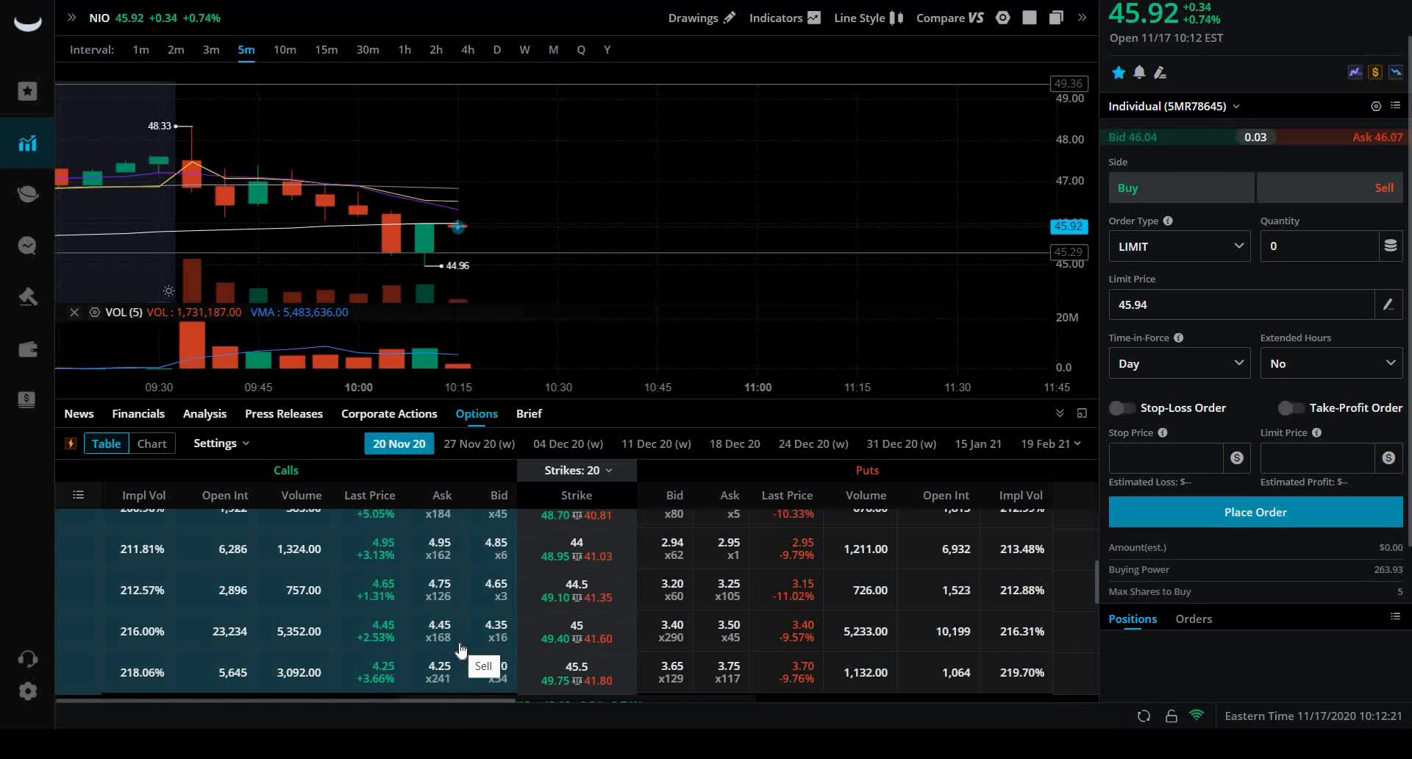
scroll(461, 650, "up", 1)
scroll(461, 651, "up", 1)
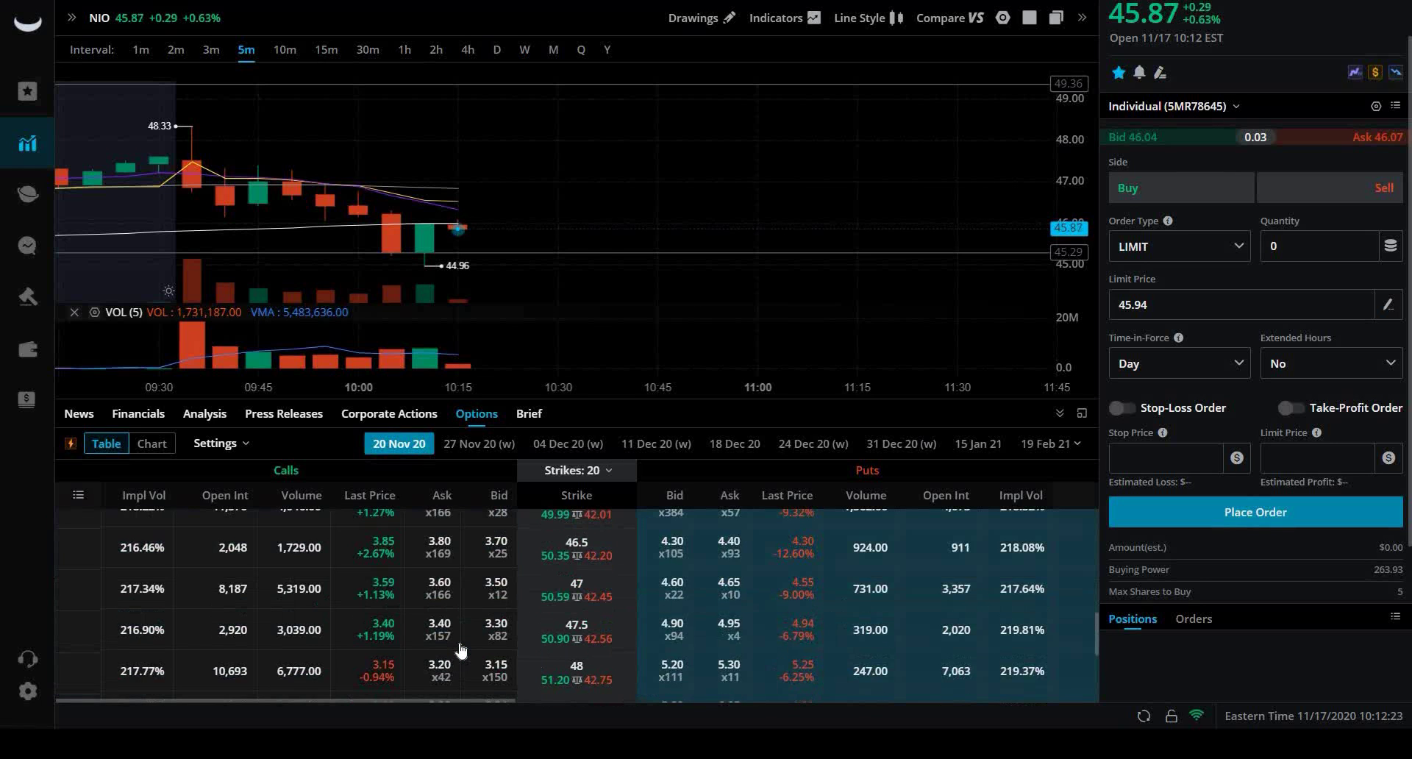
scroll(465, 649, "up", 1)
scroll(470, 647, "down", 1)
scroll(471, 647, "down", 5)
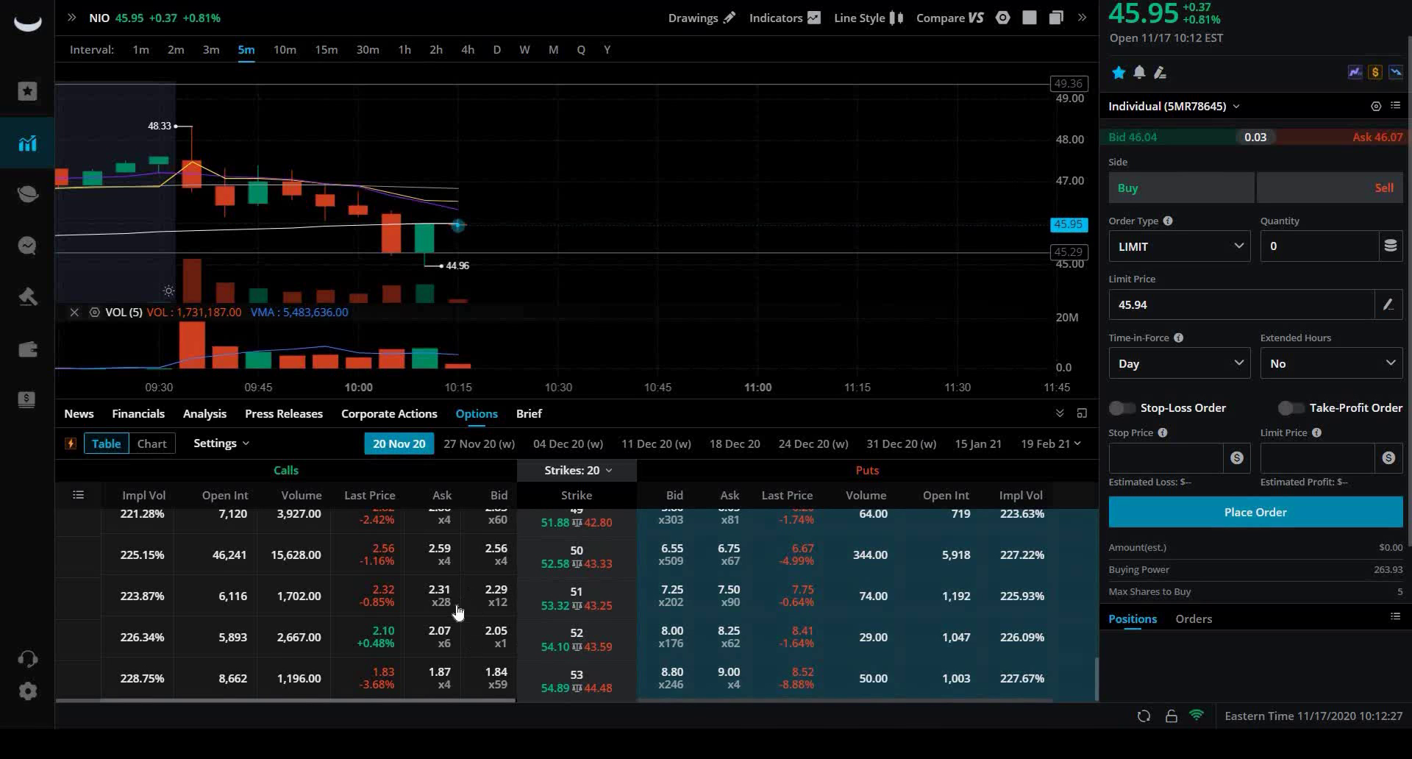
scroll(448, 596, "down", 1)
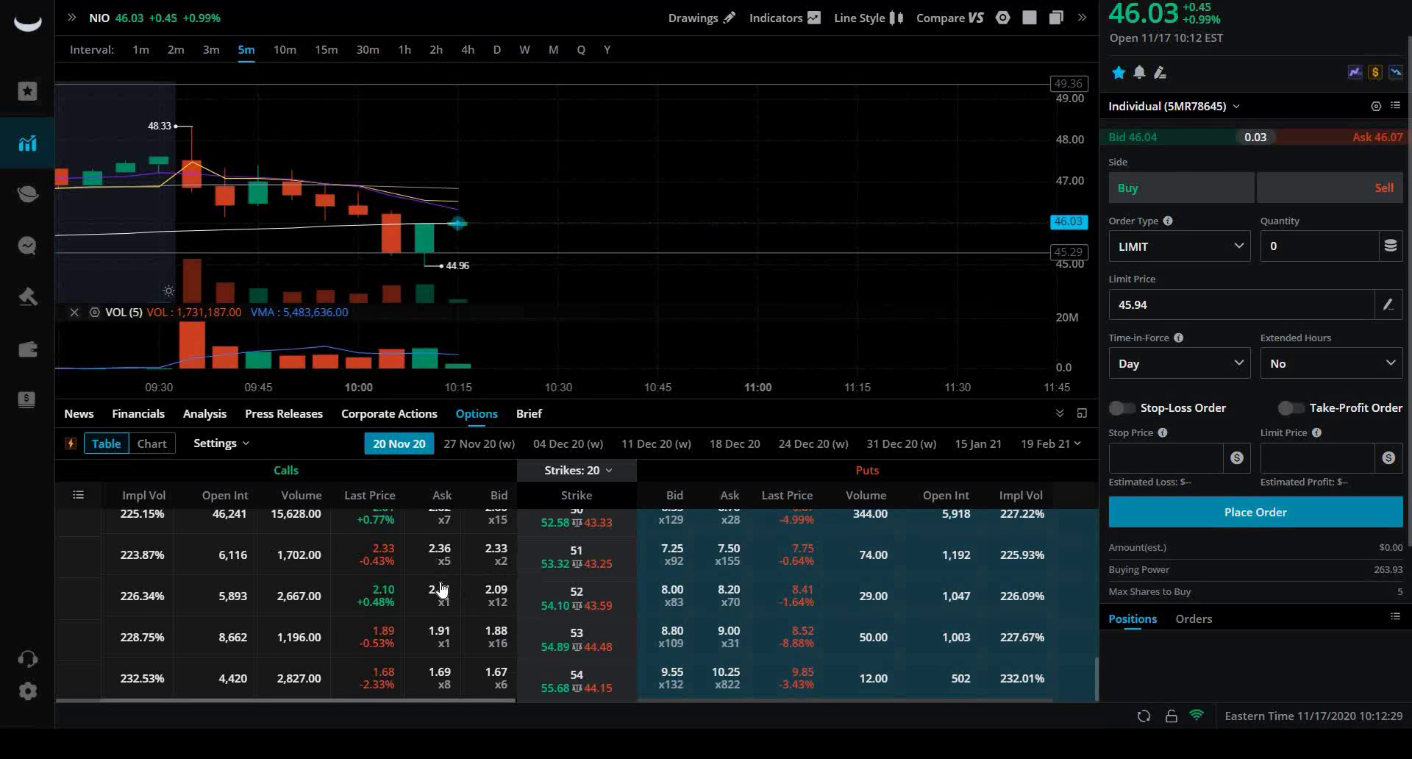
Buy one NIO $52 Nov 20 call at its 2.26 ask as a limit order.
left_click(440, 596)
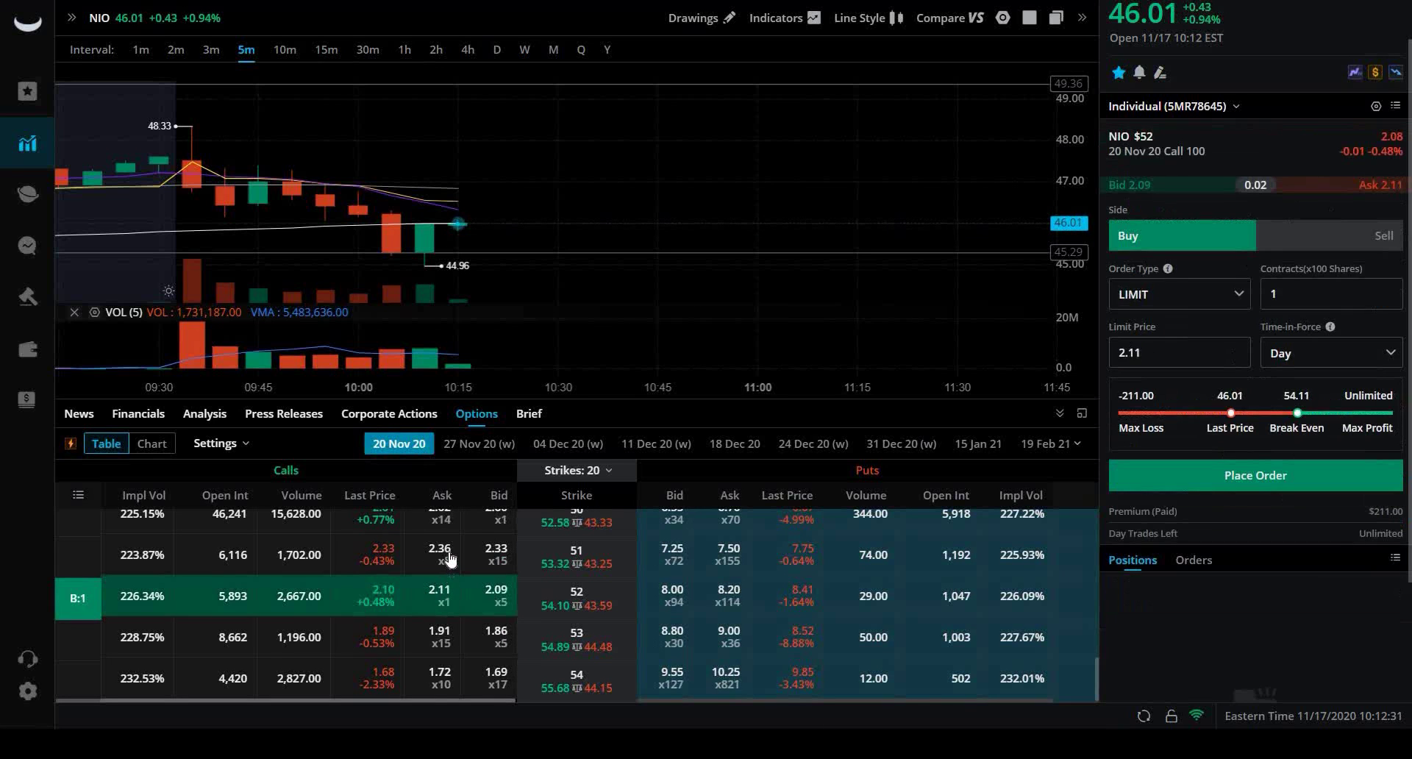
left_click(449, 559)
scroll(448, 324, "up", 1)
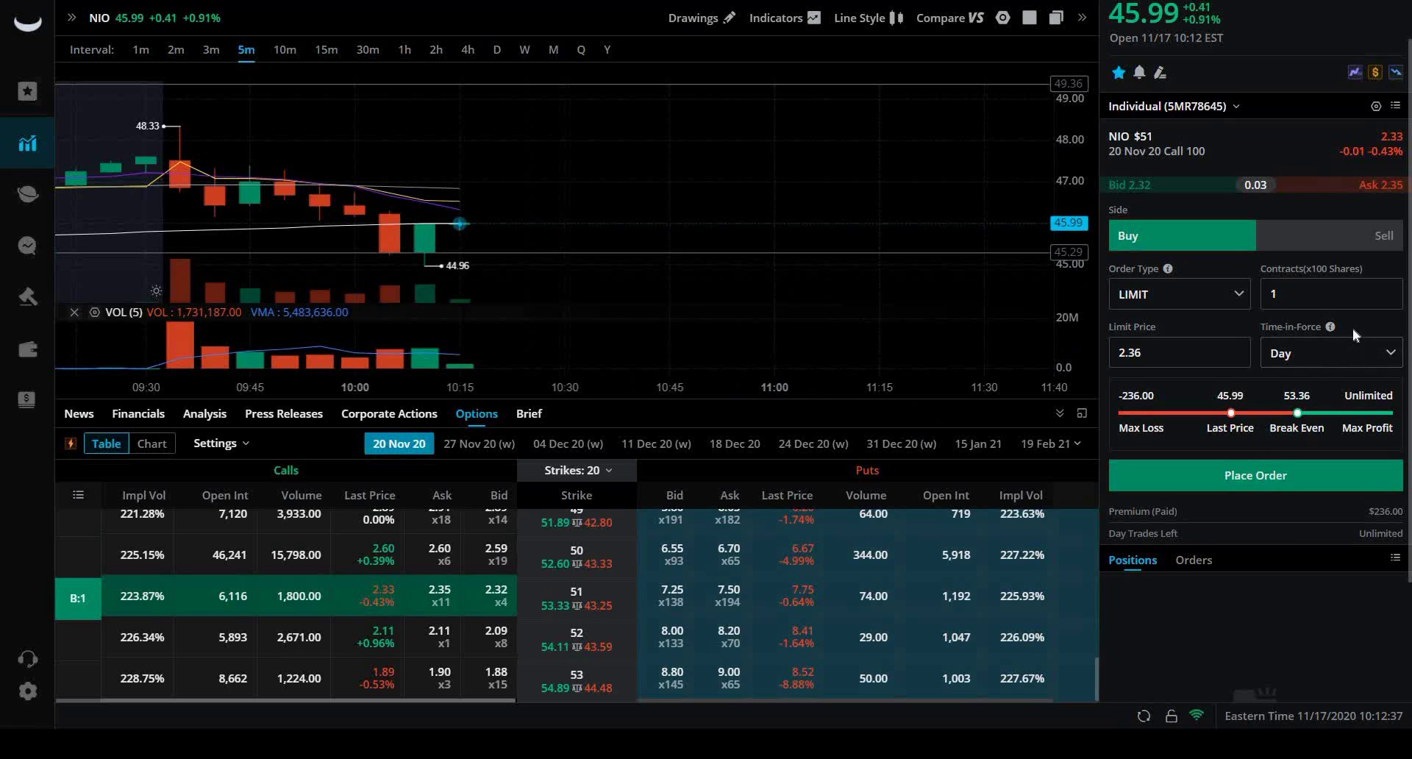
left_click(1380, 193)
left_click(444, 602)
left_click(1380, 189)
left_click(1325, 485)
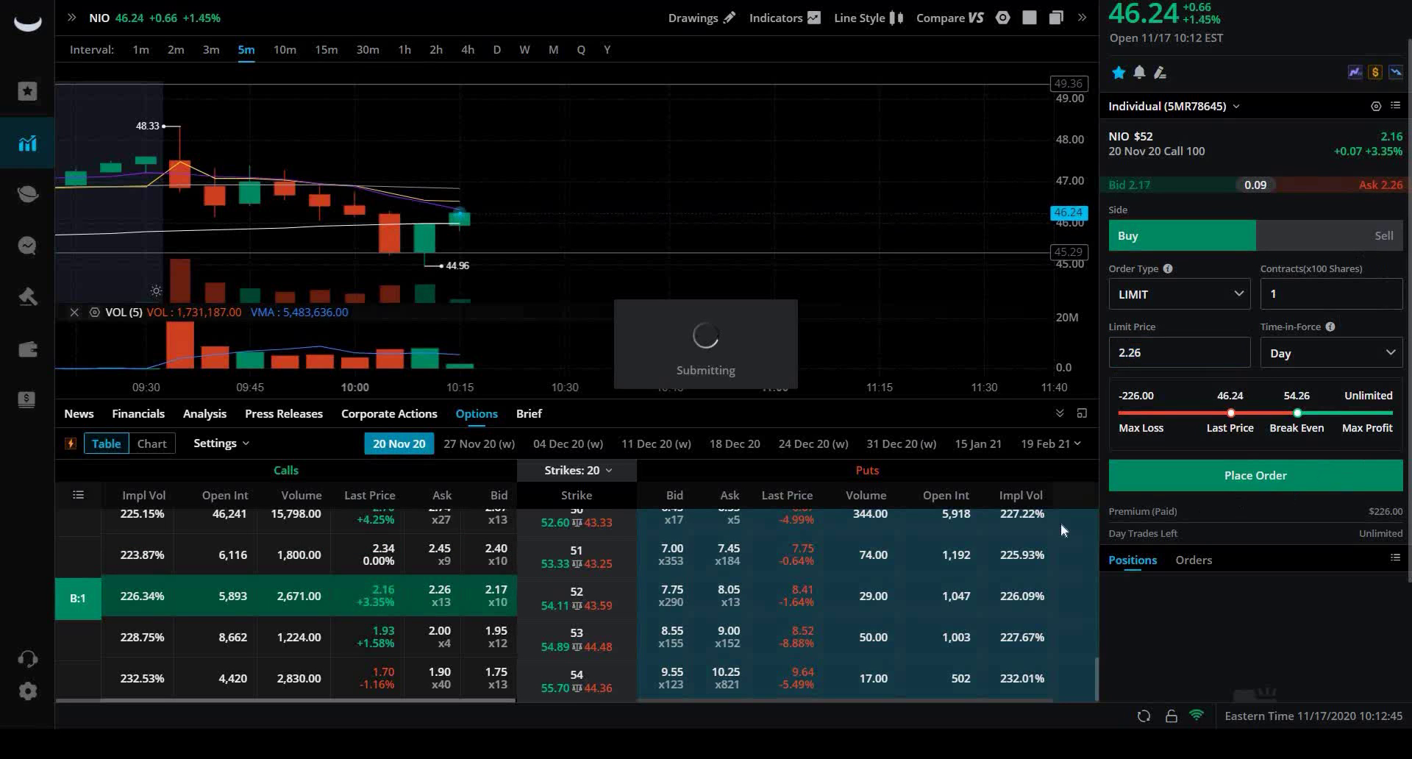
left_click(860, 529)
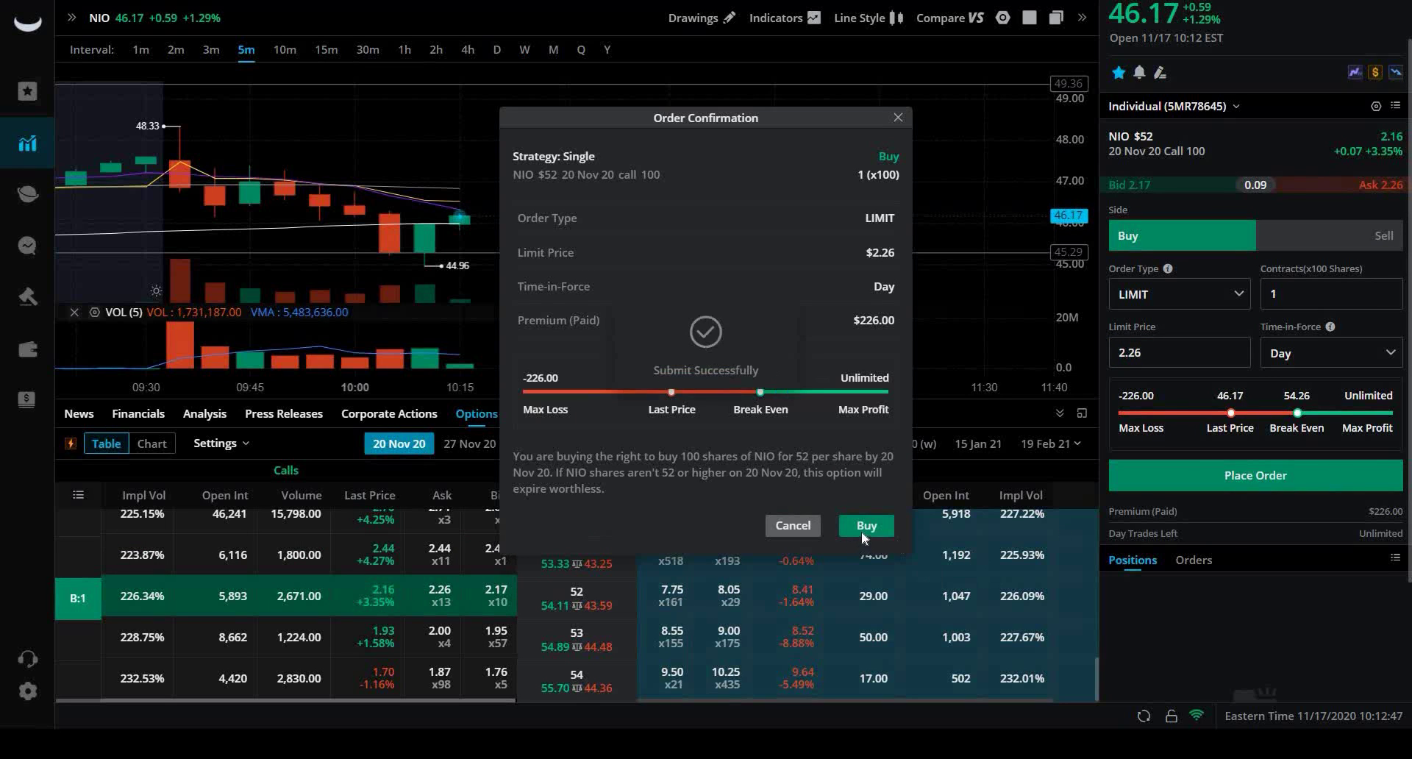
Rewind the replay to the $2.26 buy ticket for the $52 call, before ordering.
left_click(1379, 237)
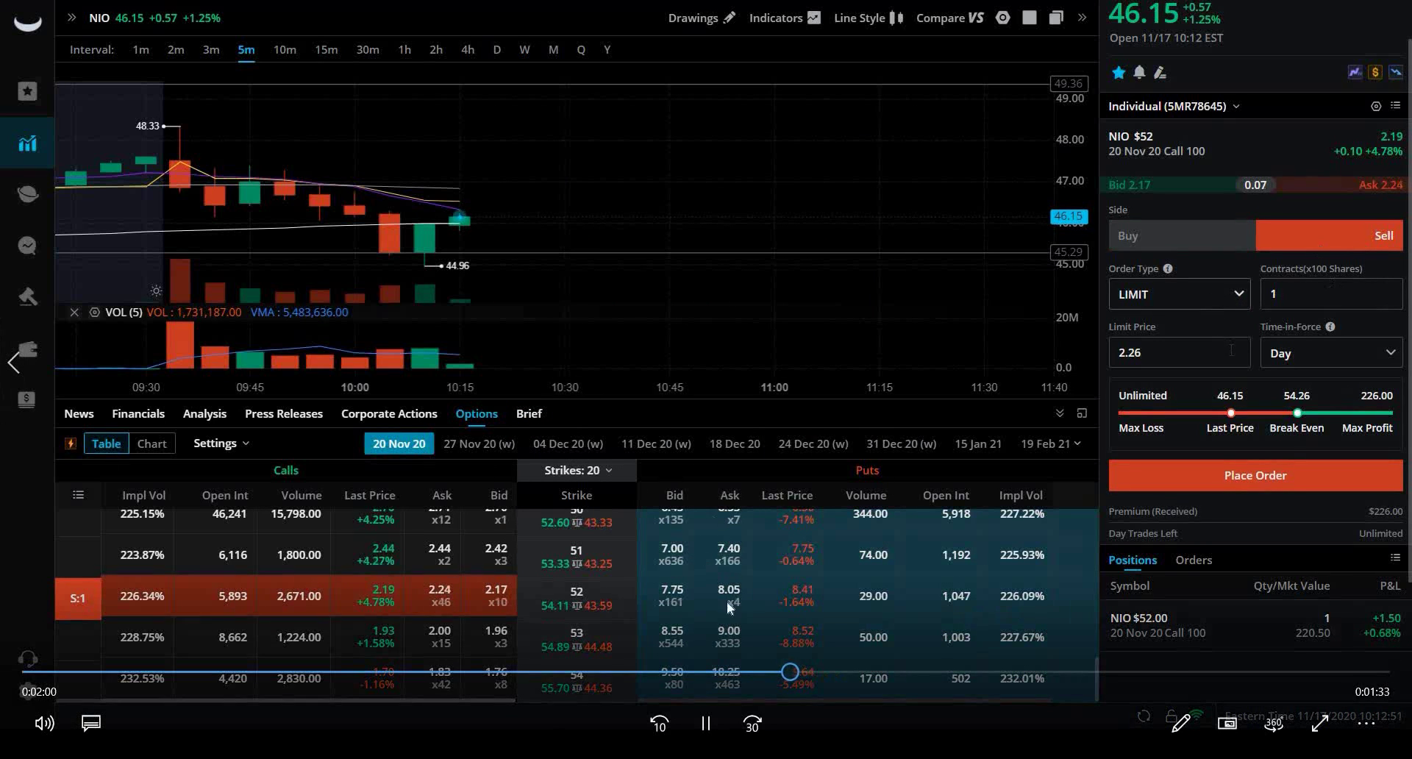
left_click_drag(790, 671, 719, 669)
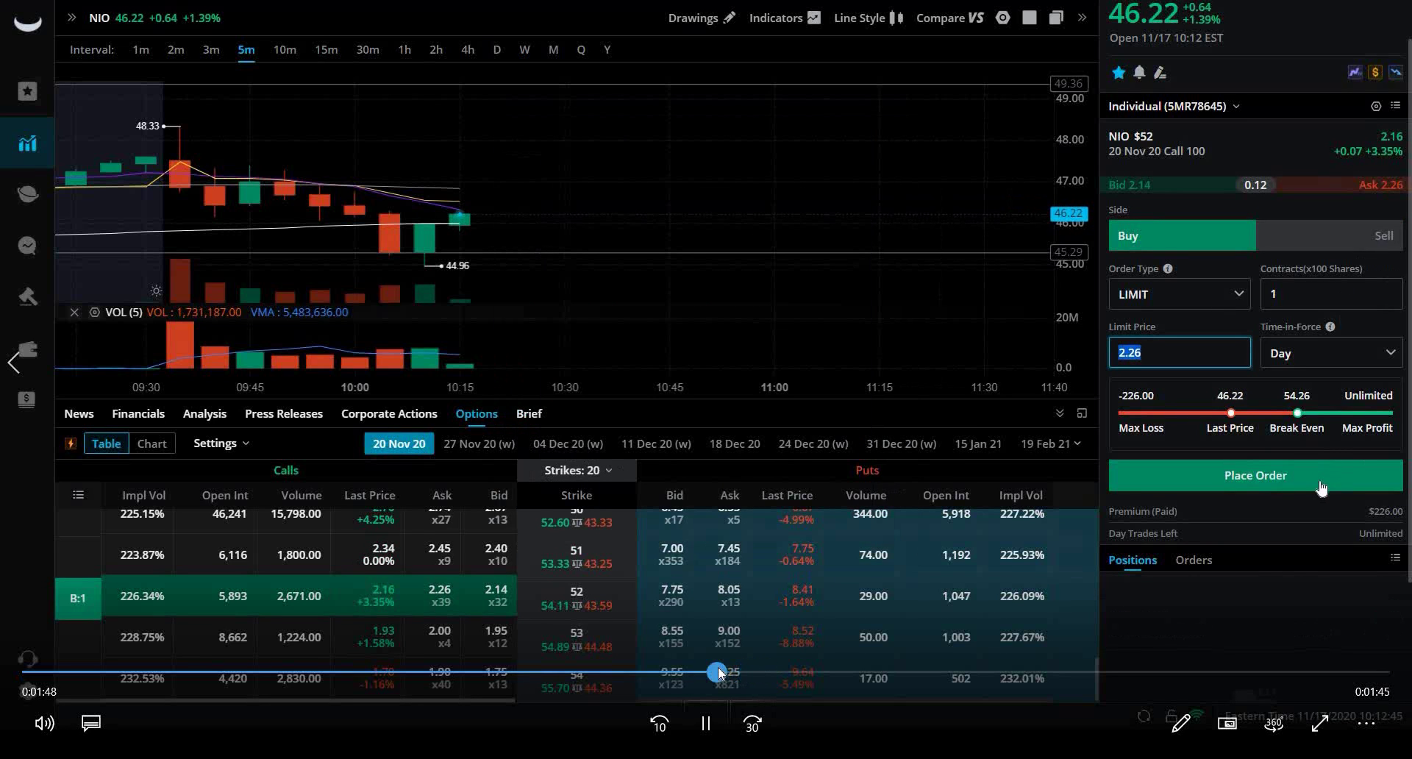
left_click(699, 717)
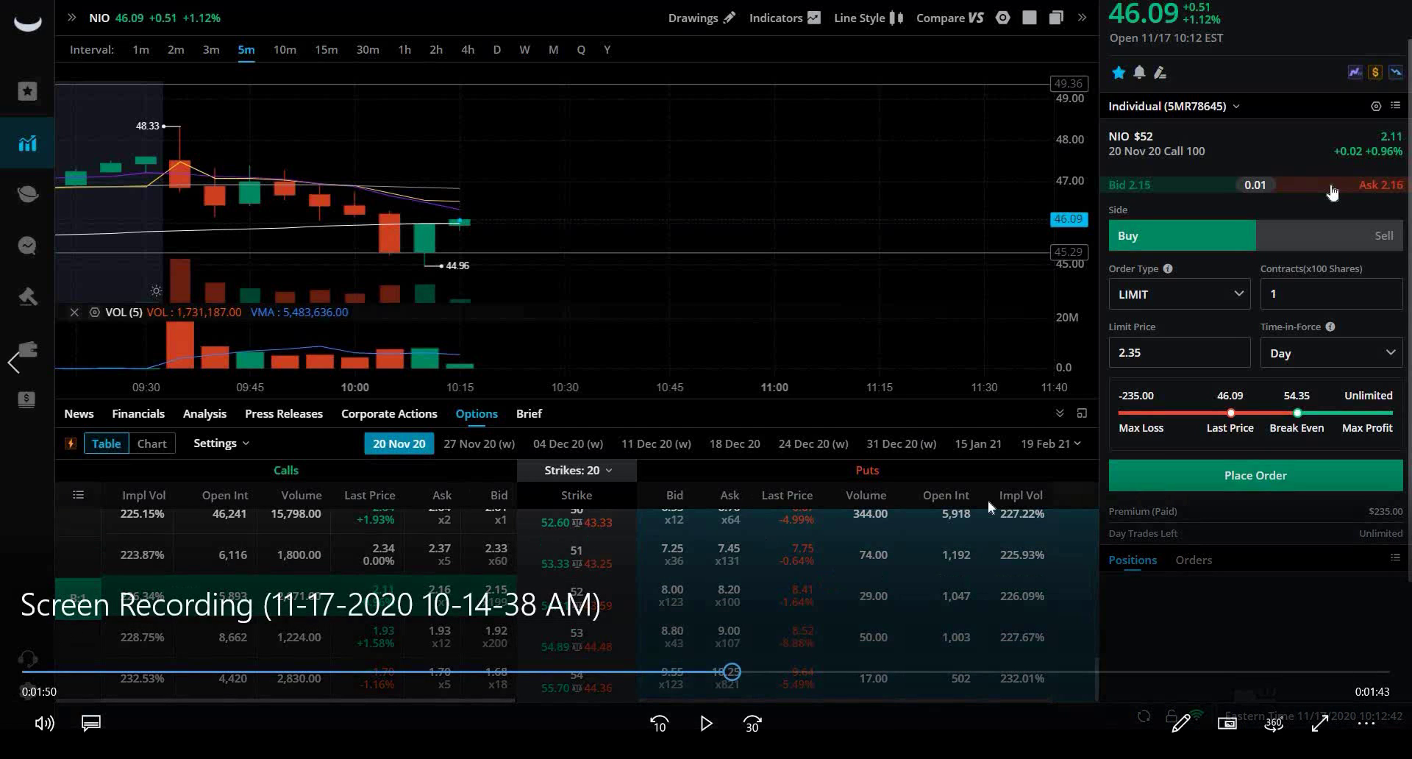
left_click(707, 723)
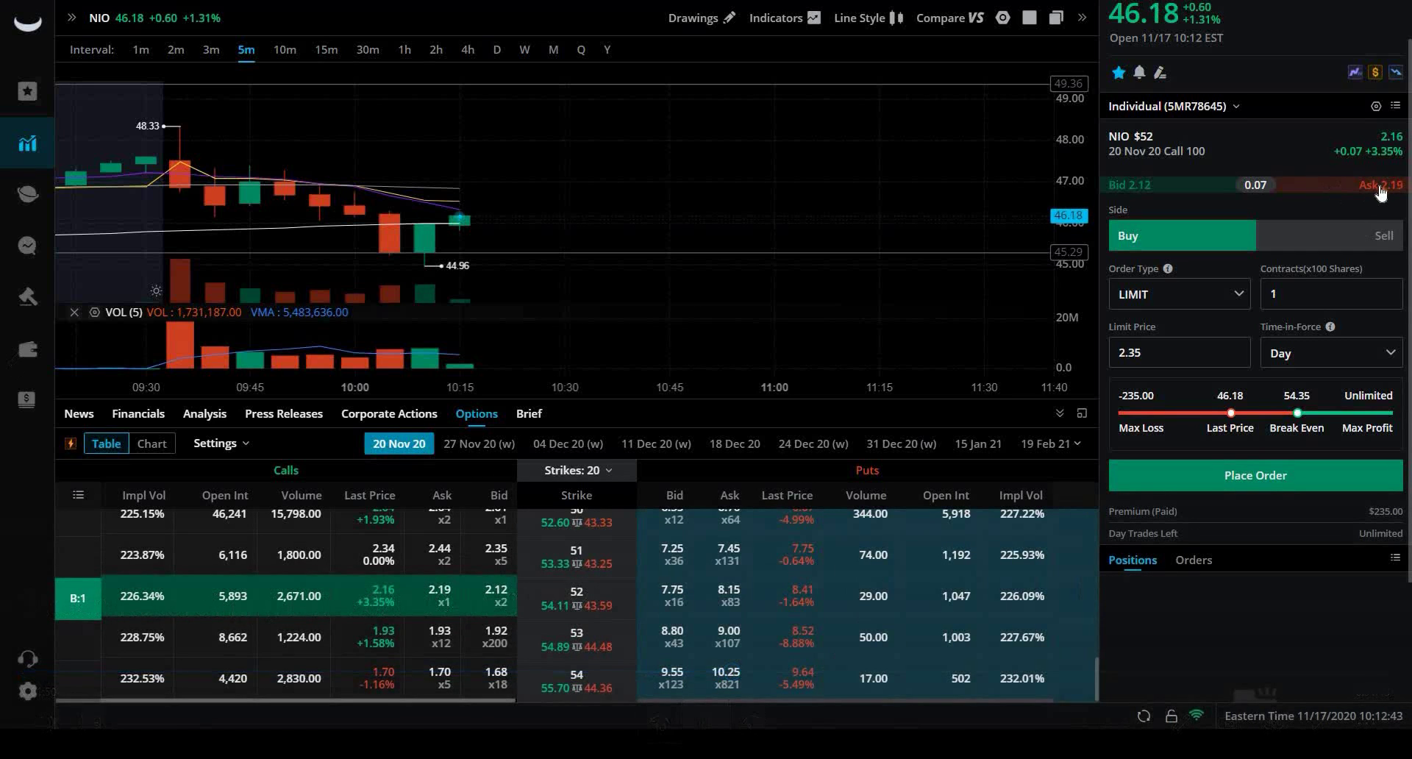
left_click(707, 723)
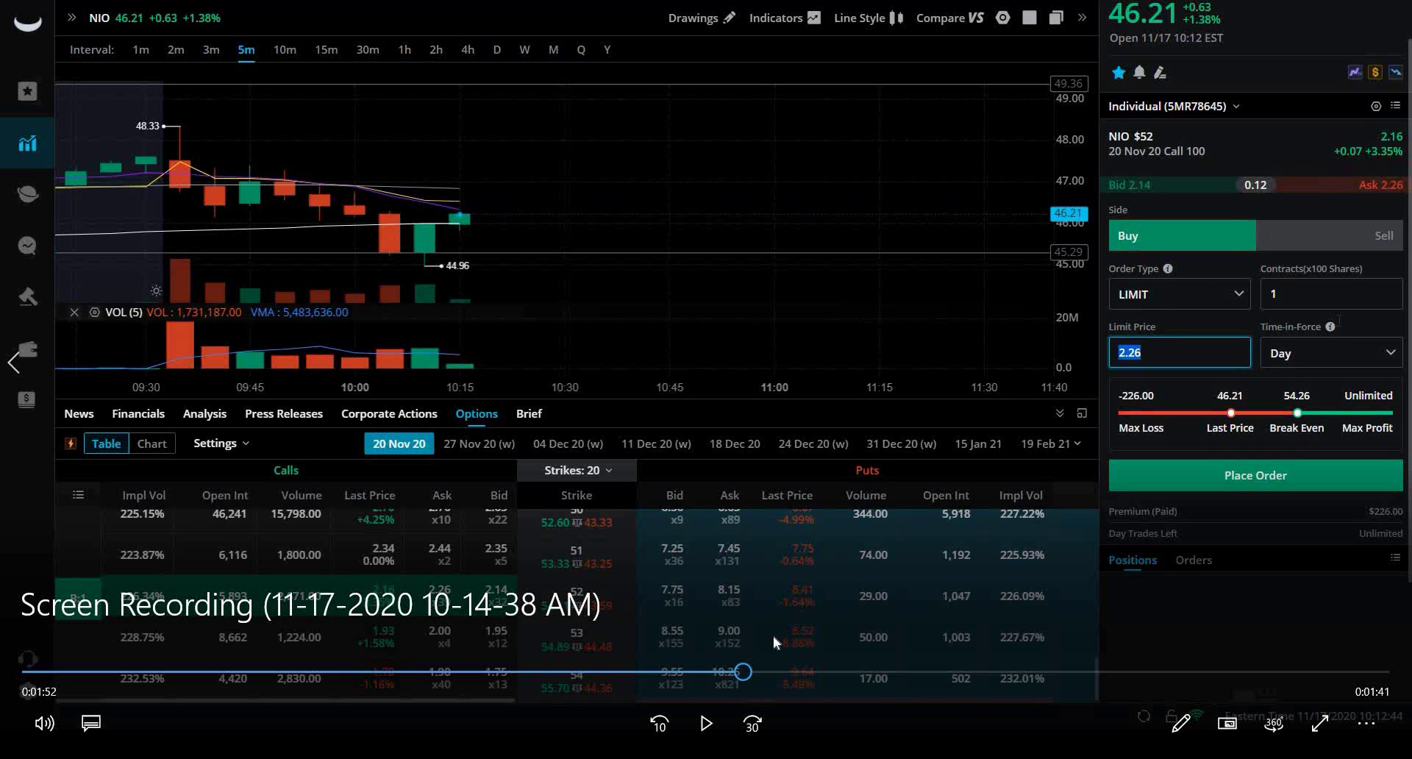
Replay the $2.26 buy confirmation until the one-contract NIO $52 position appears.
left_click(702, 724)
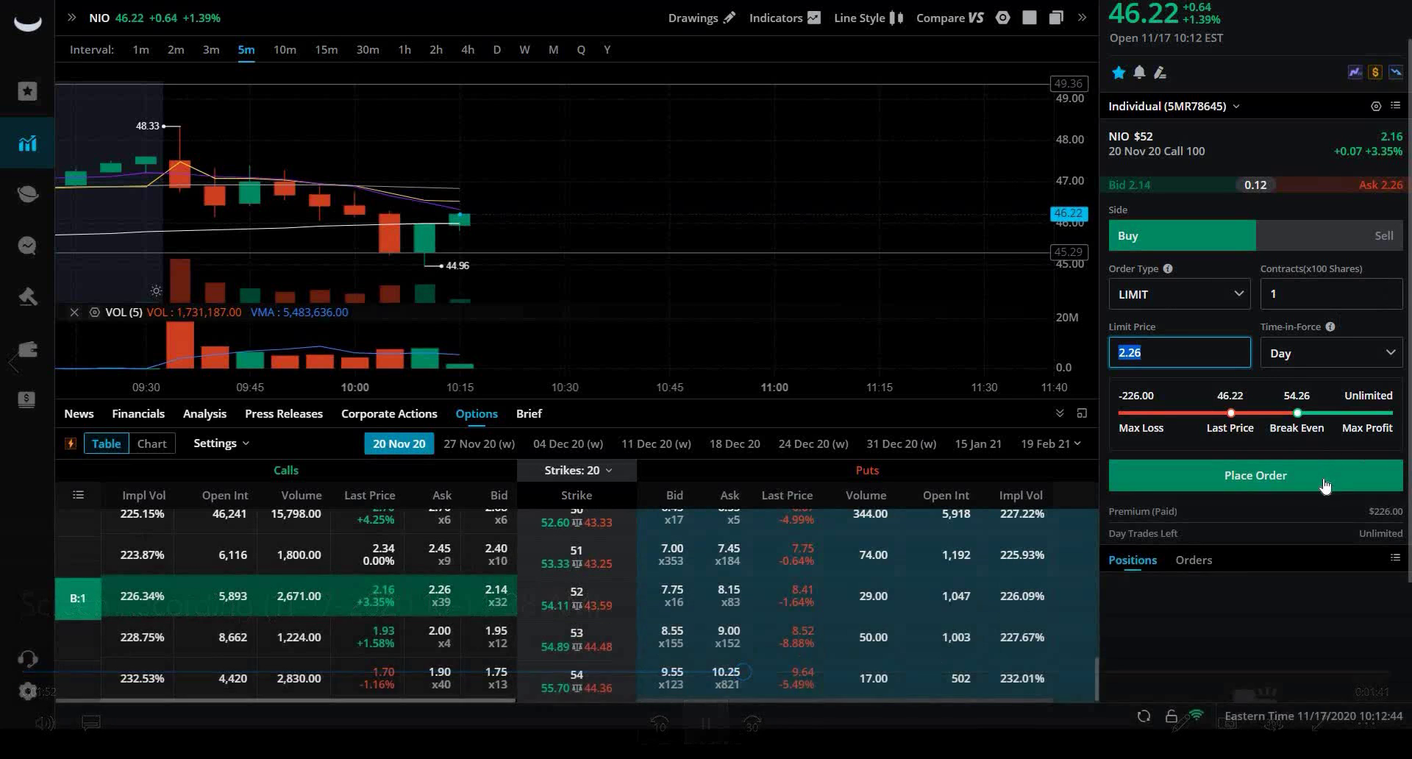
left_click(702, 724)
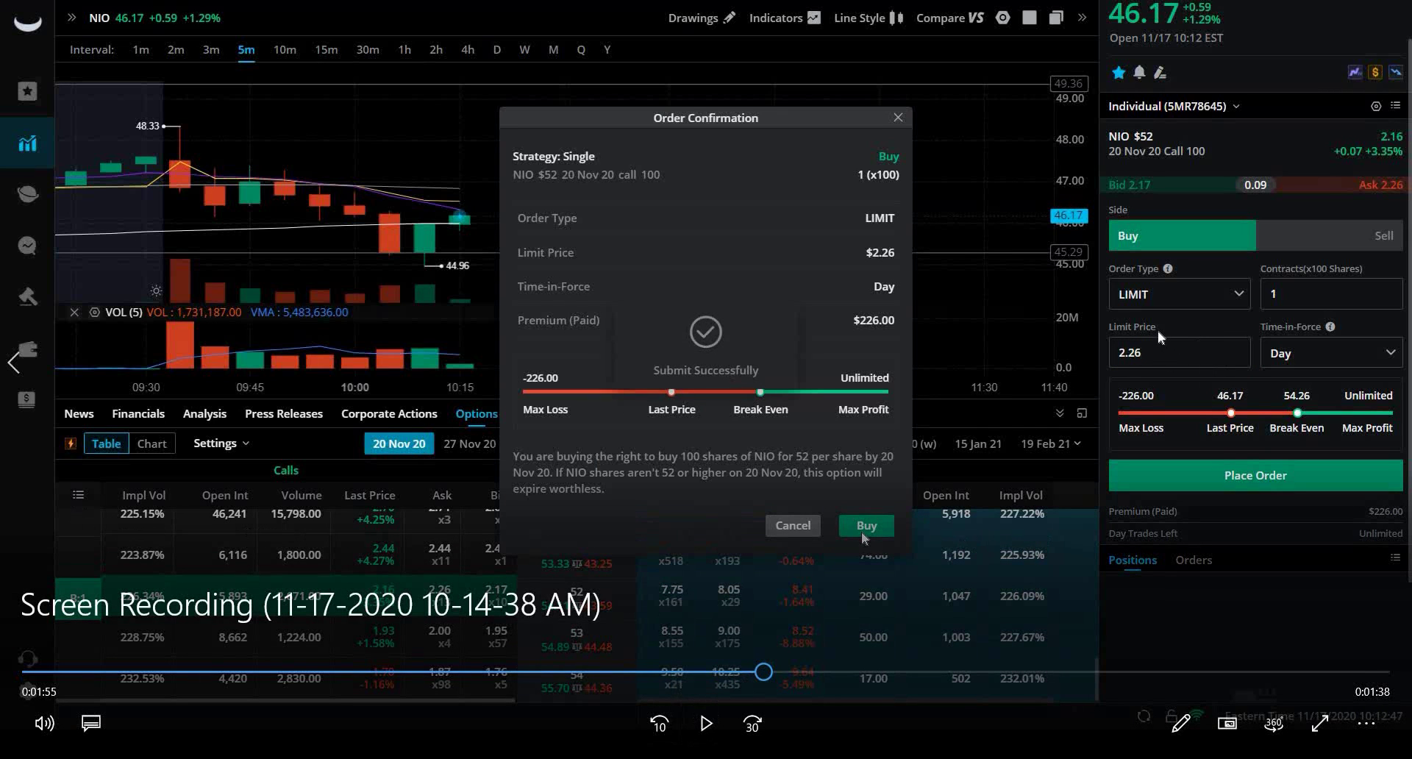
left_click(706, 724)
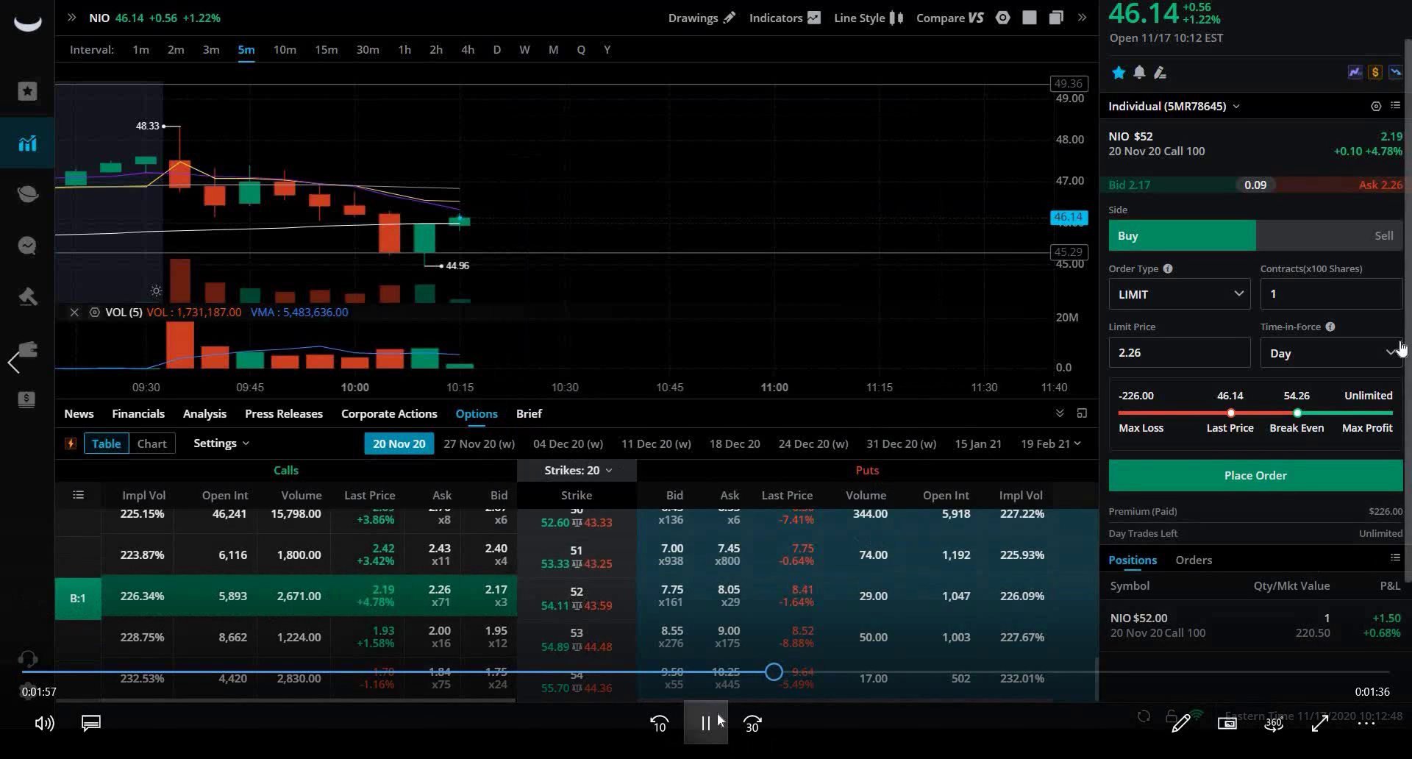
left_click(706, 723)
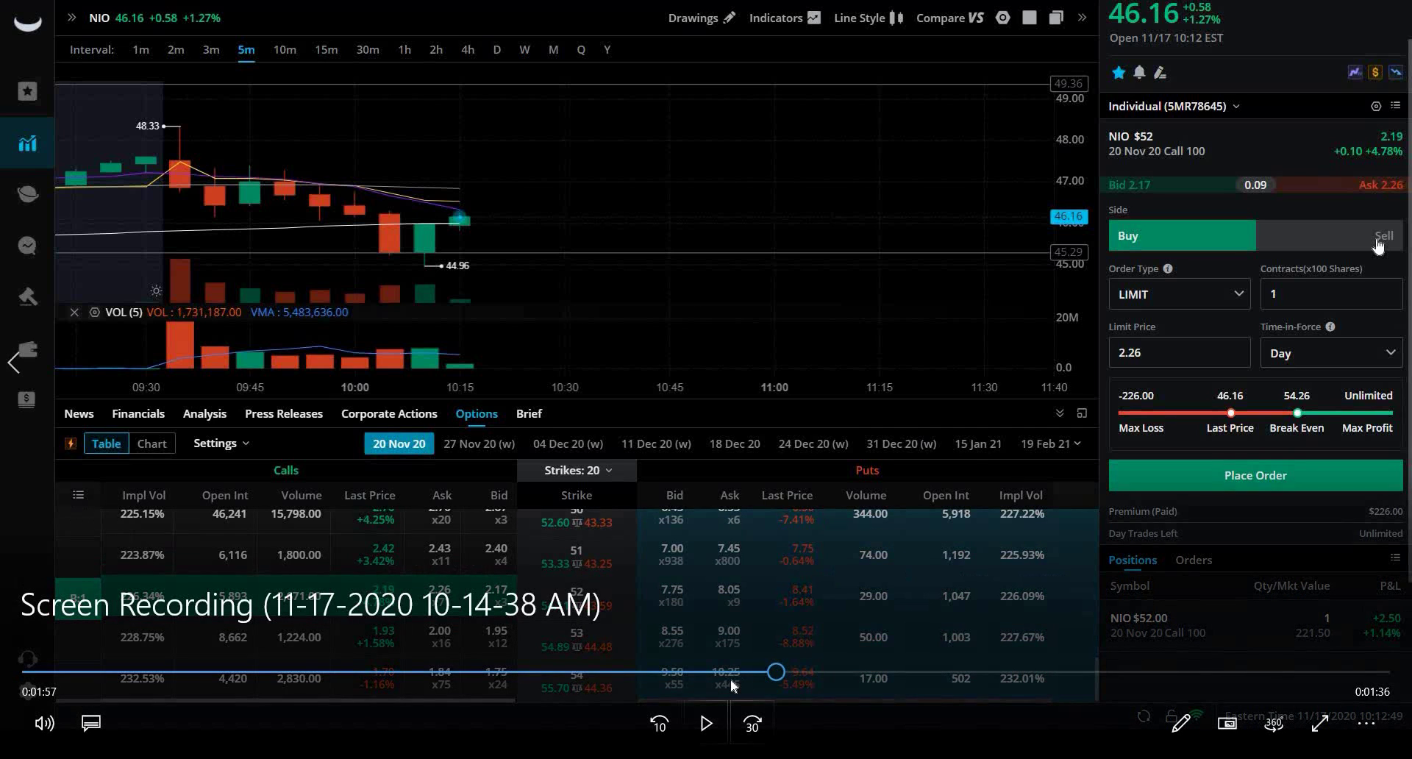
Set the sell limit price for the NIO $52 Nov 20 call to 2.32.
left_click(706, 723)
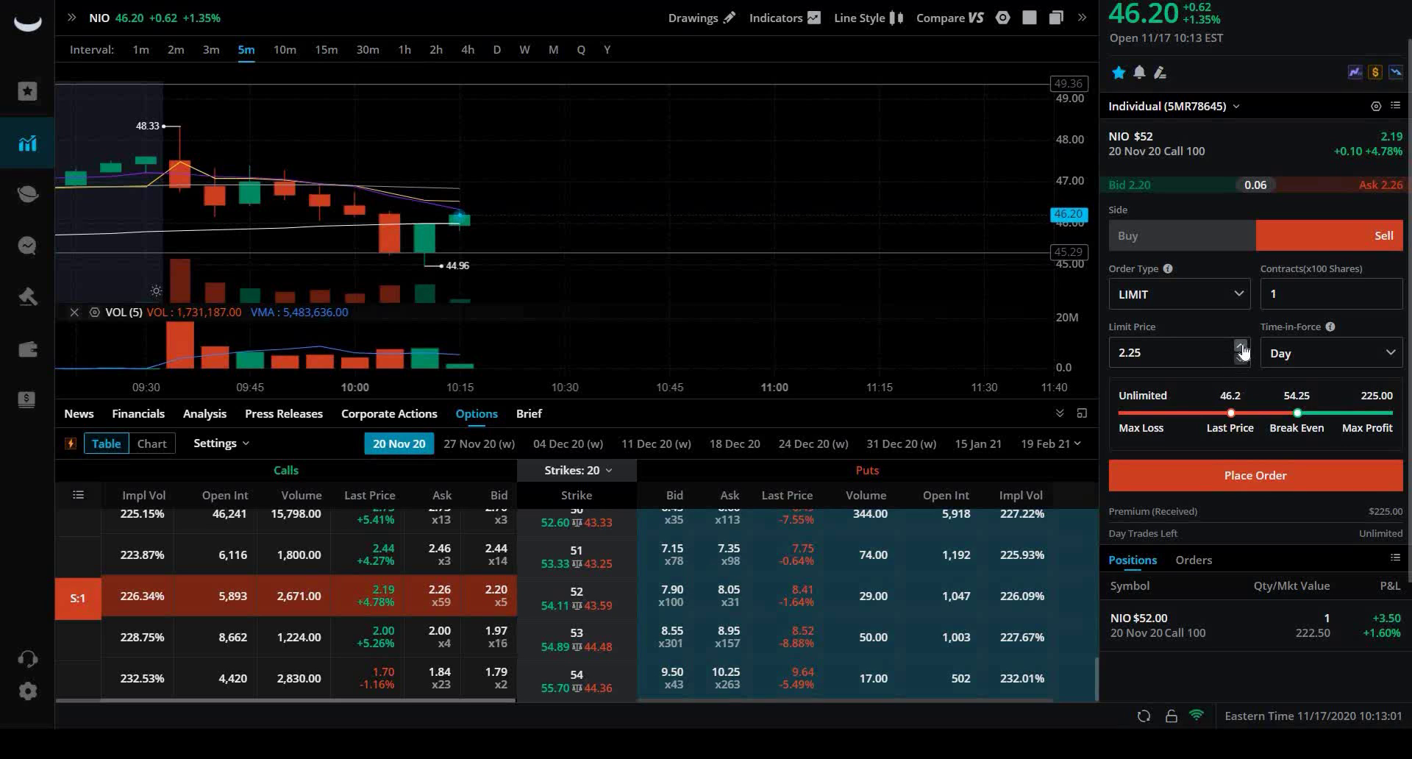
left_click(1241, 348)
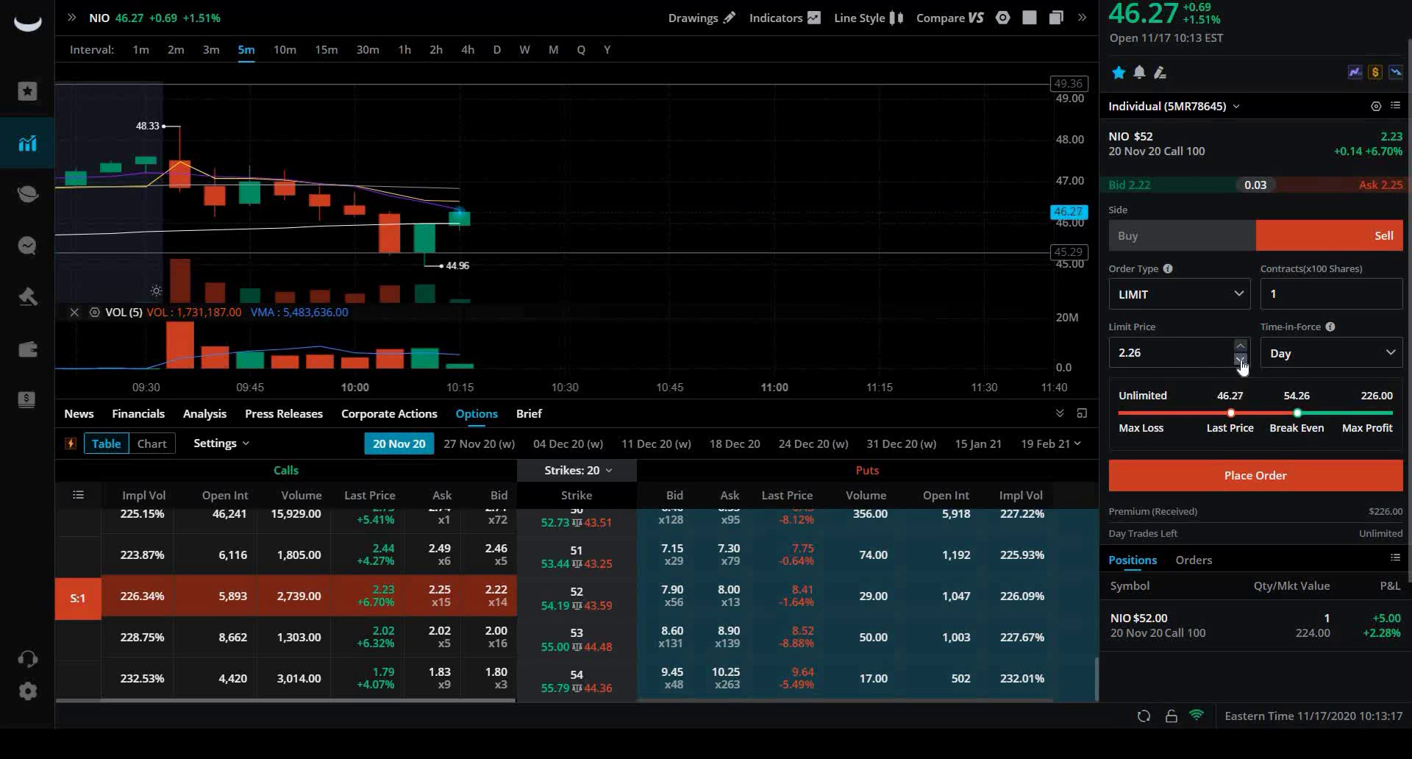
left_click(1241, 360)
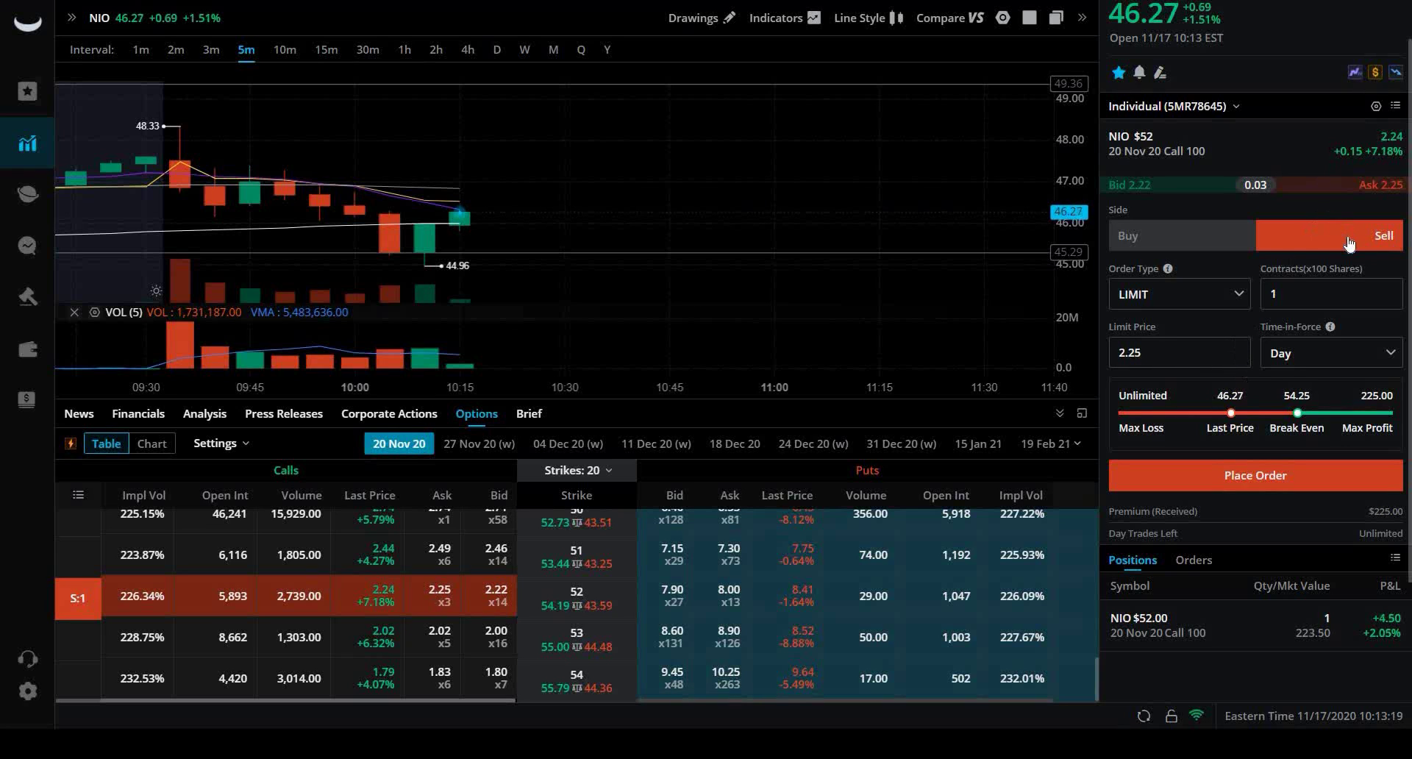
left_click(1239, 350)
left_click(1239, 350)
left_click(1240, 350)
left_click(1240, 350)
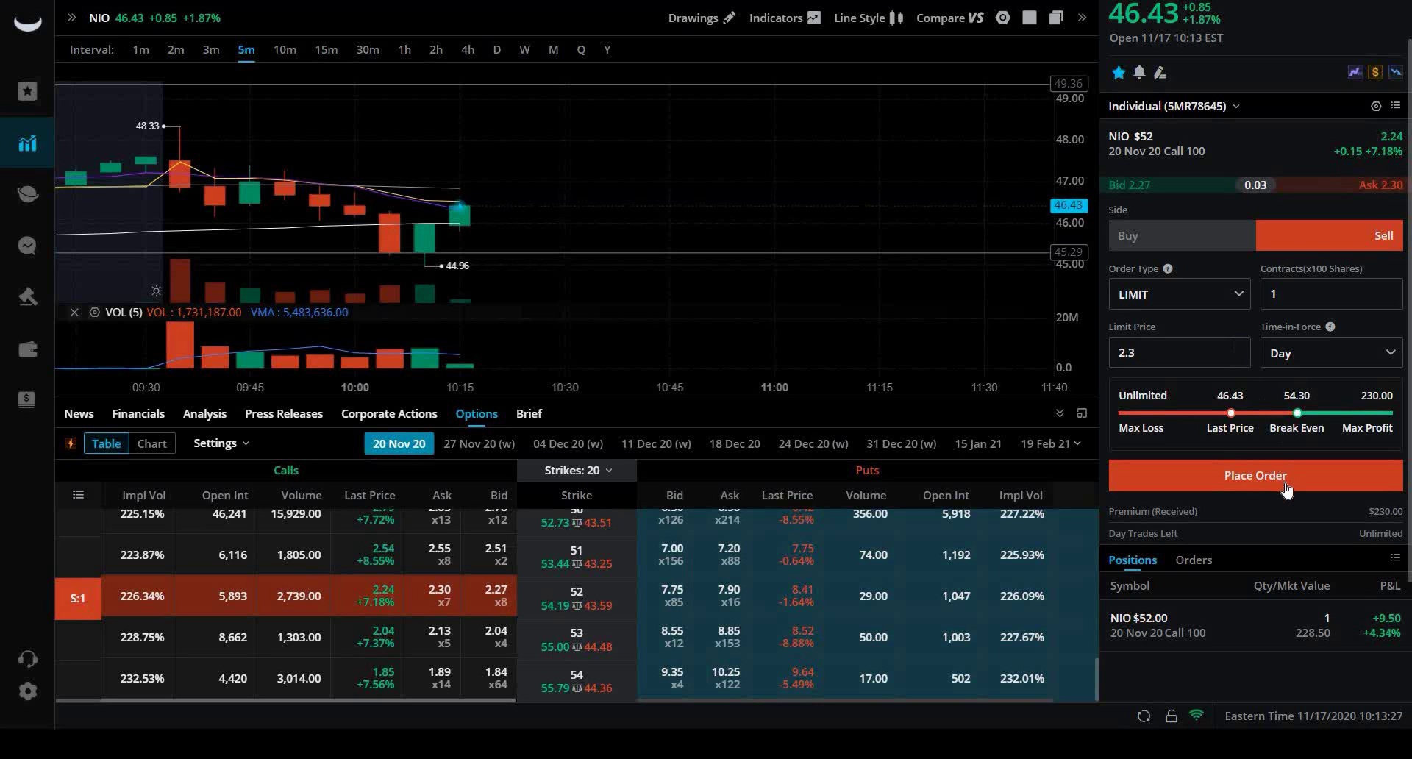
left_click(1239, 347)
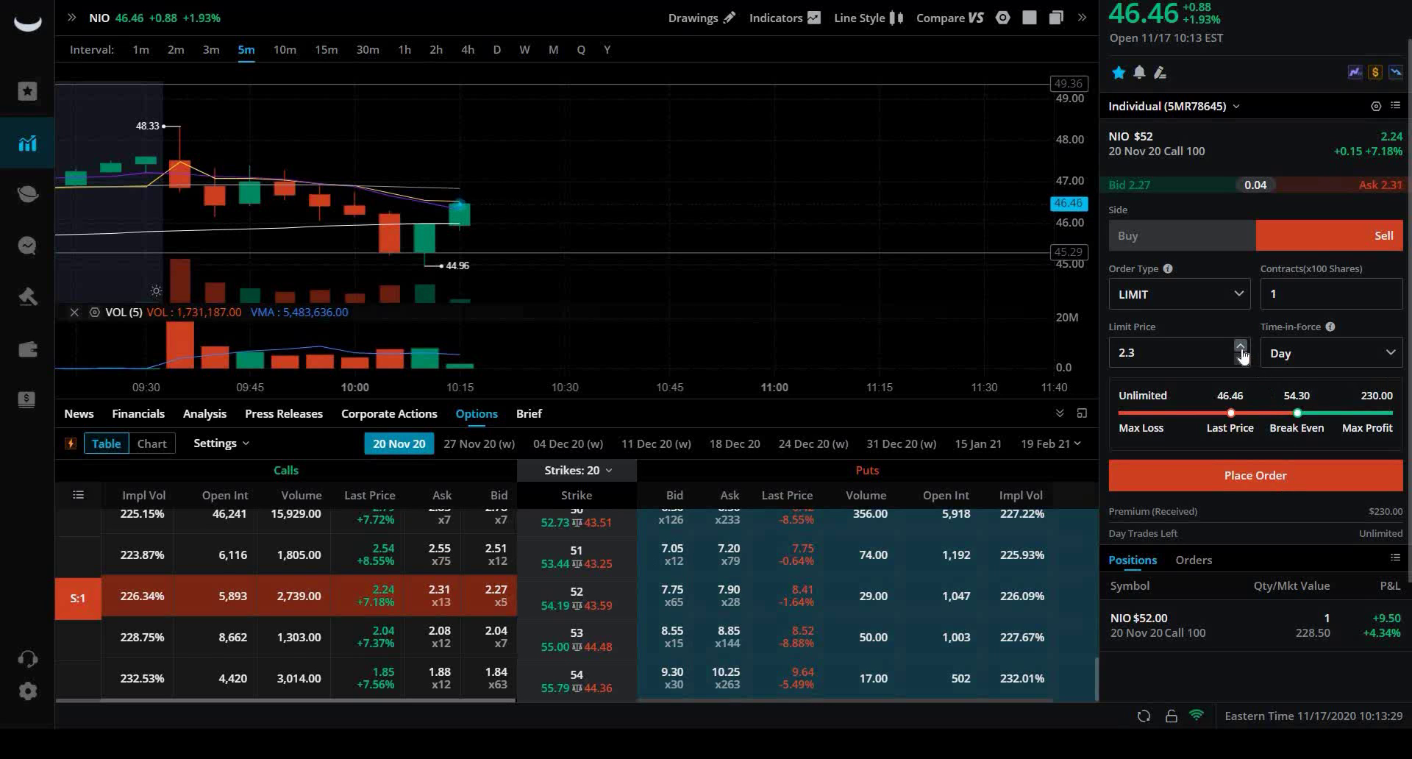
left_click(1239, 347)
Place and confirm the $2.32 limit sell order for the NIO $52 call.
left_click(1255, 487)
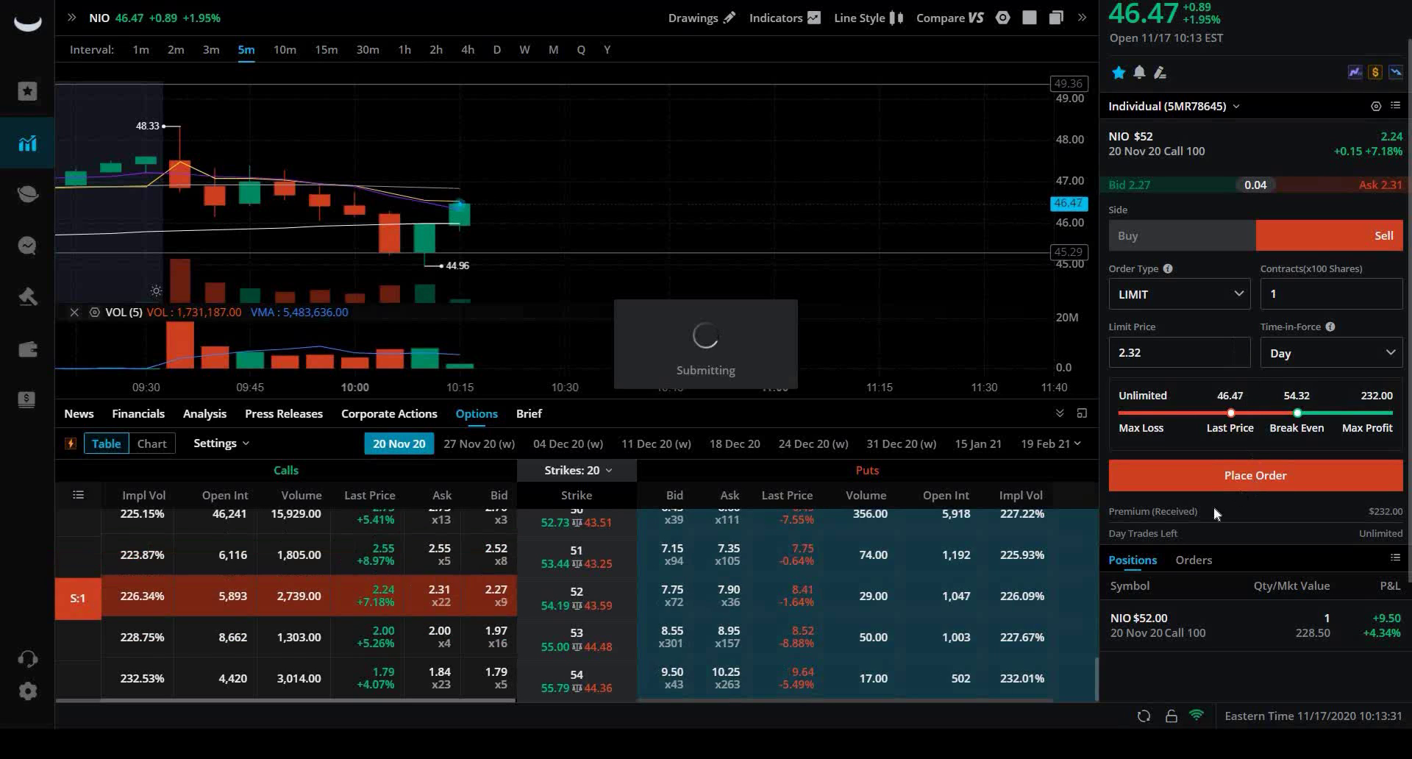
left_click(858, 515)
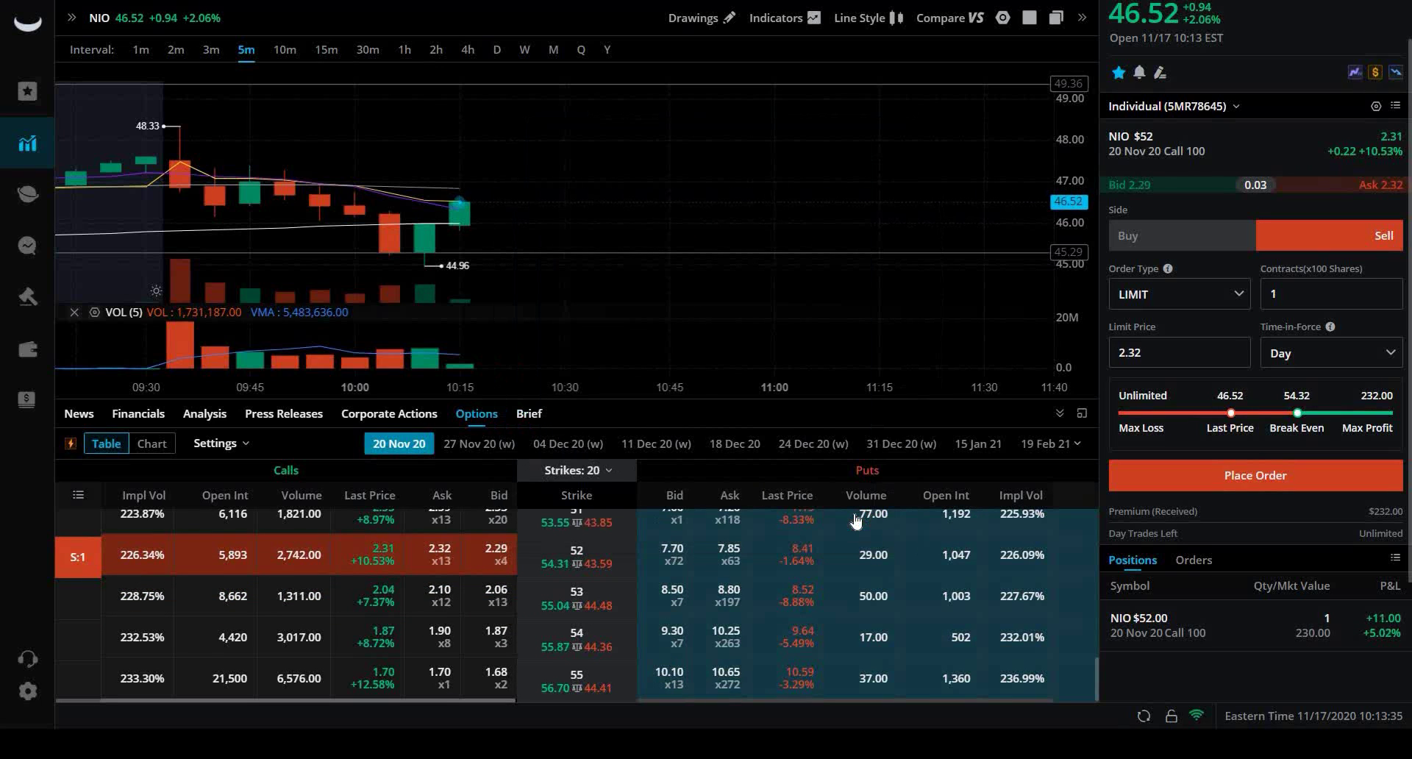
scroll(857, 520, "up", 1)
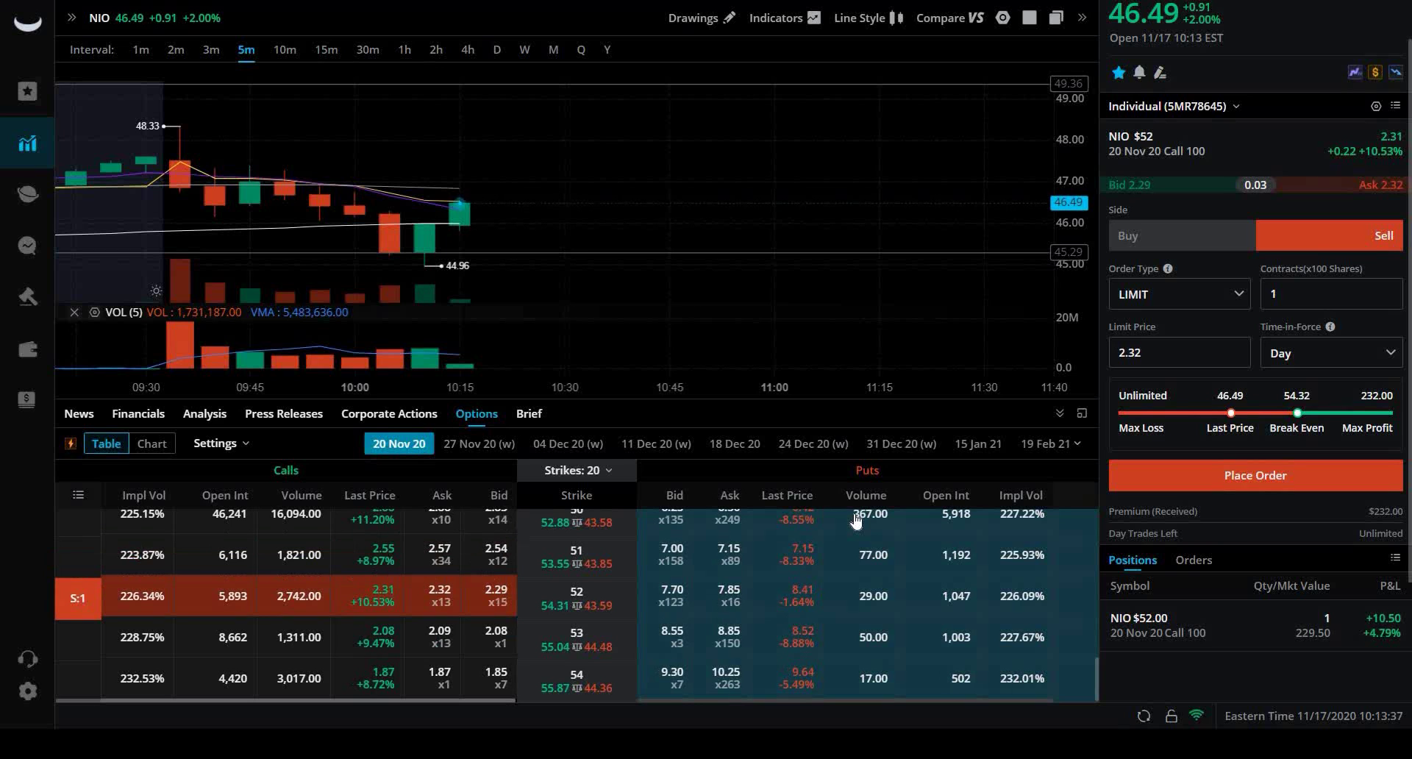
scroll(857, 520, "down", 1)
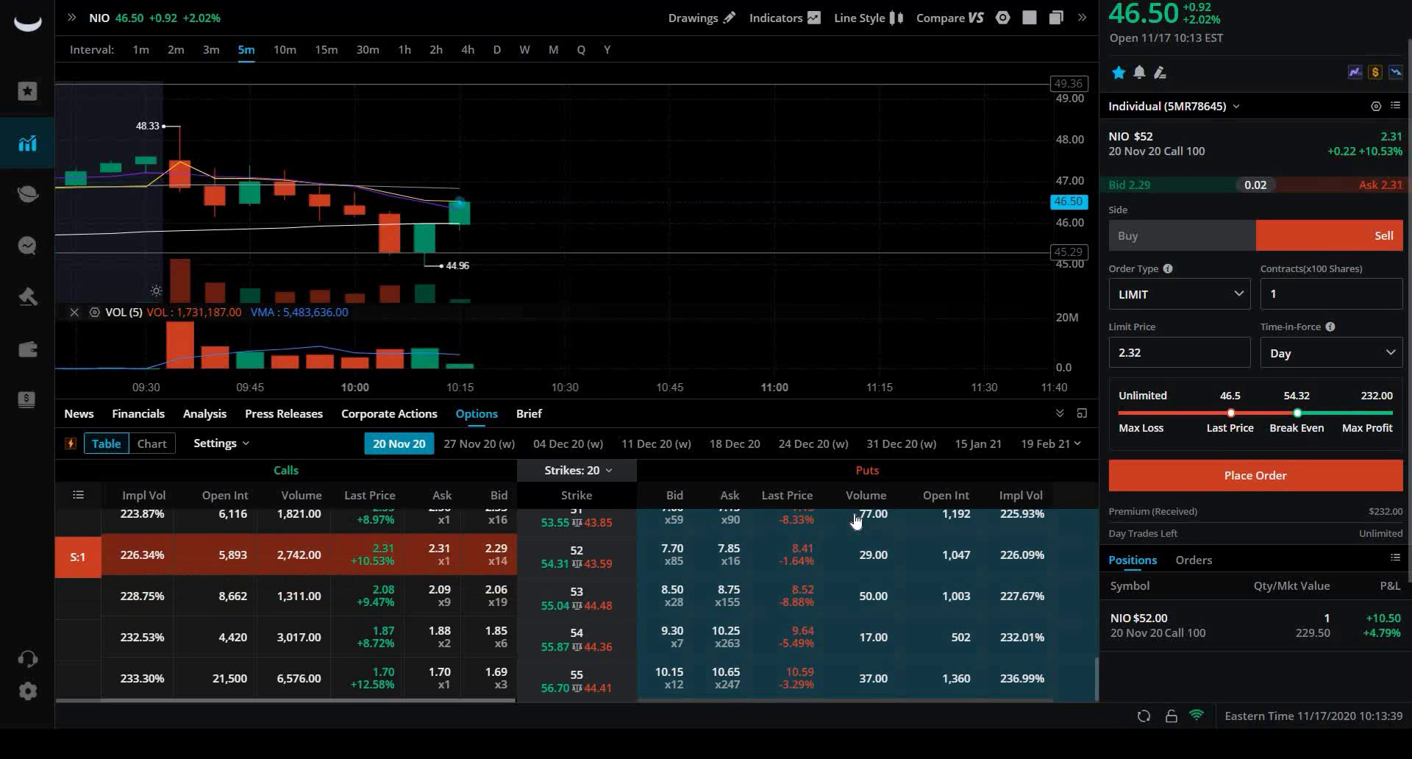
scroll(857, 520, "up", 1)
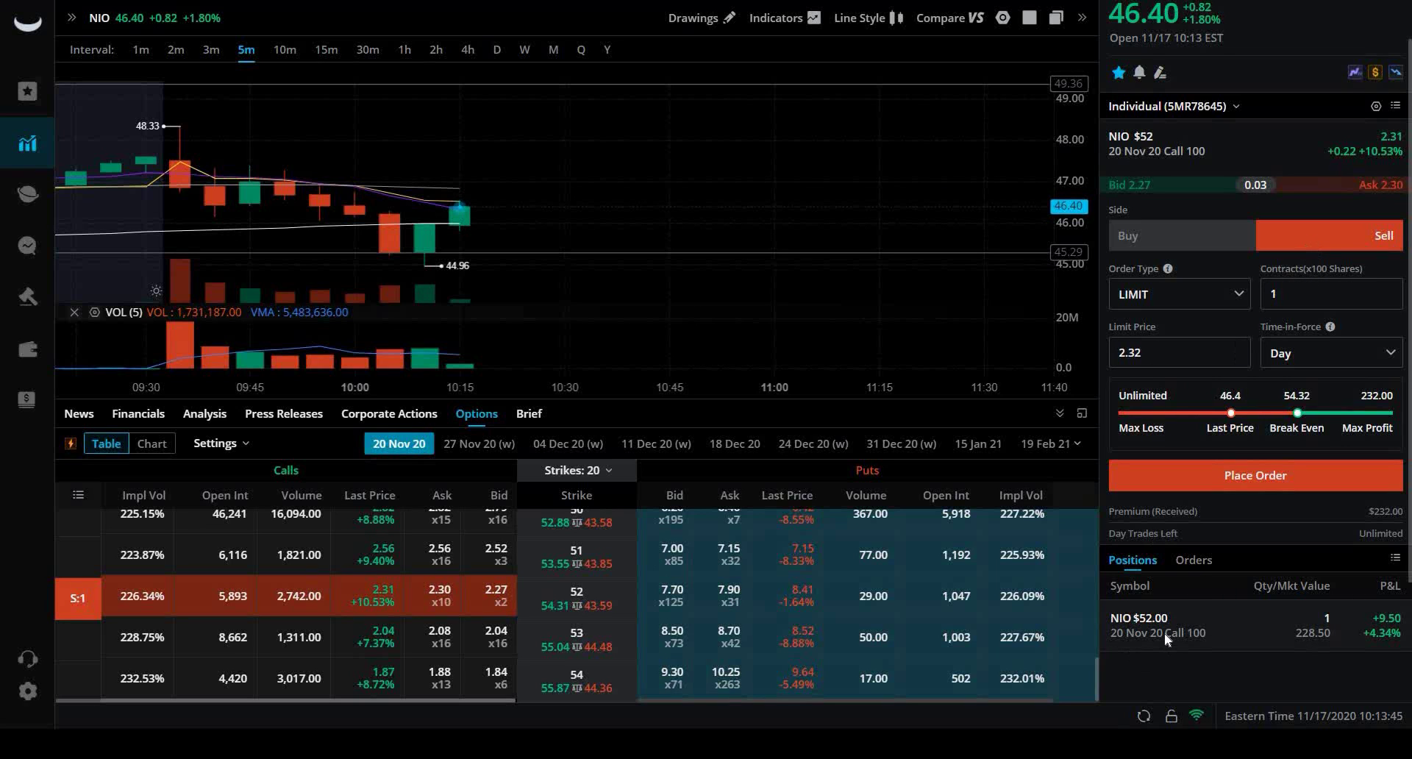
Modify the working NIO $52 call sell order to a 2.31 limit and confirm.
left_click(1192, 562)
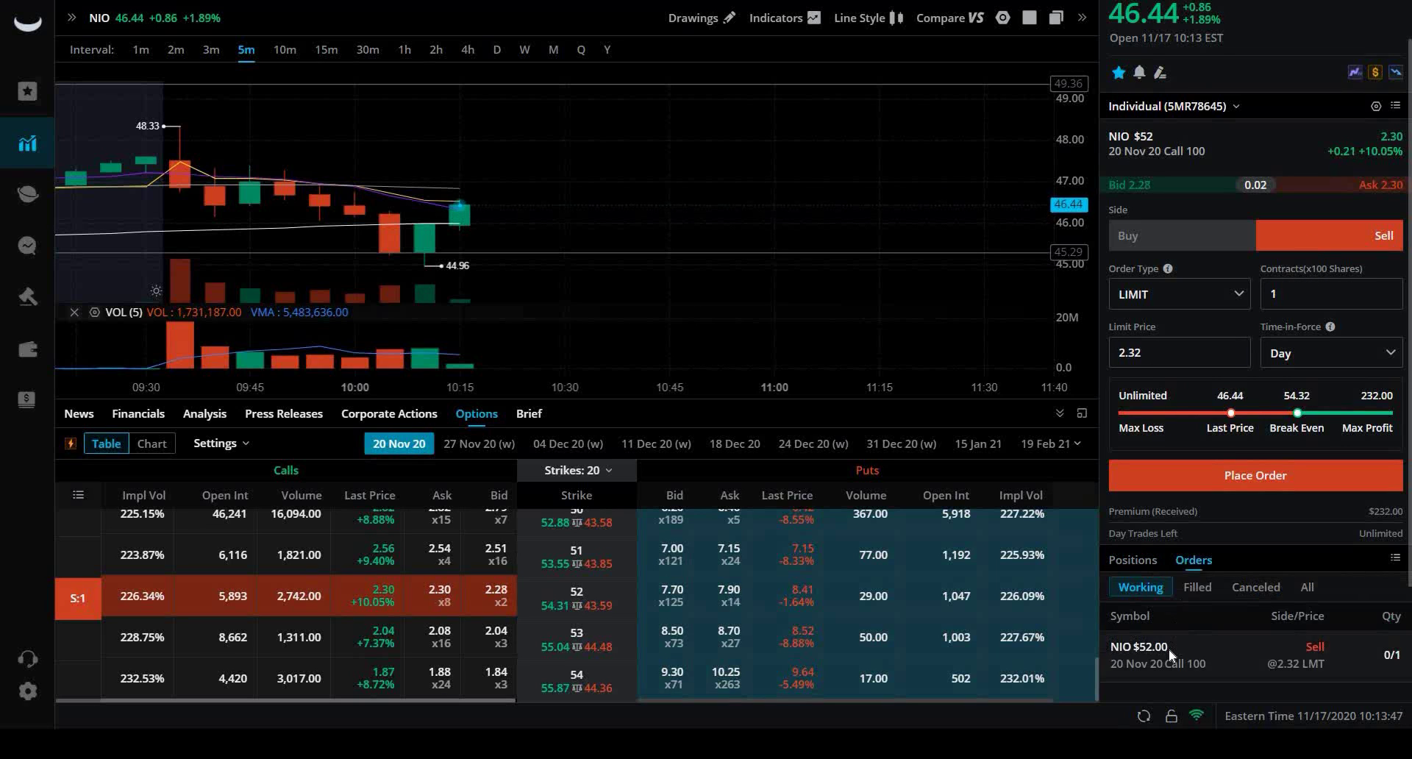
right_click(1172, 657)
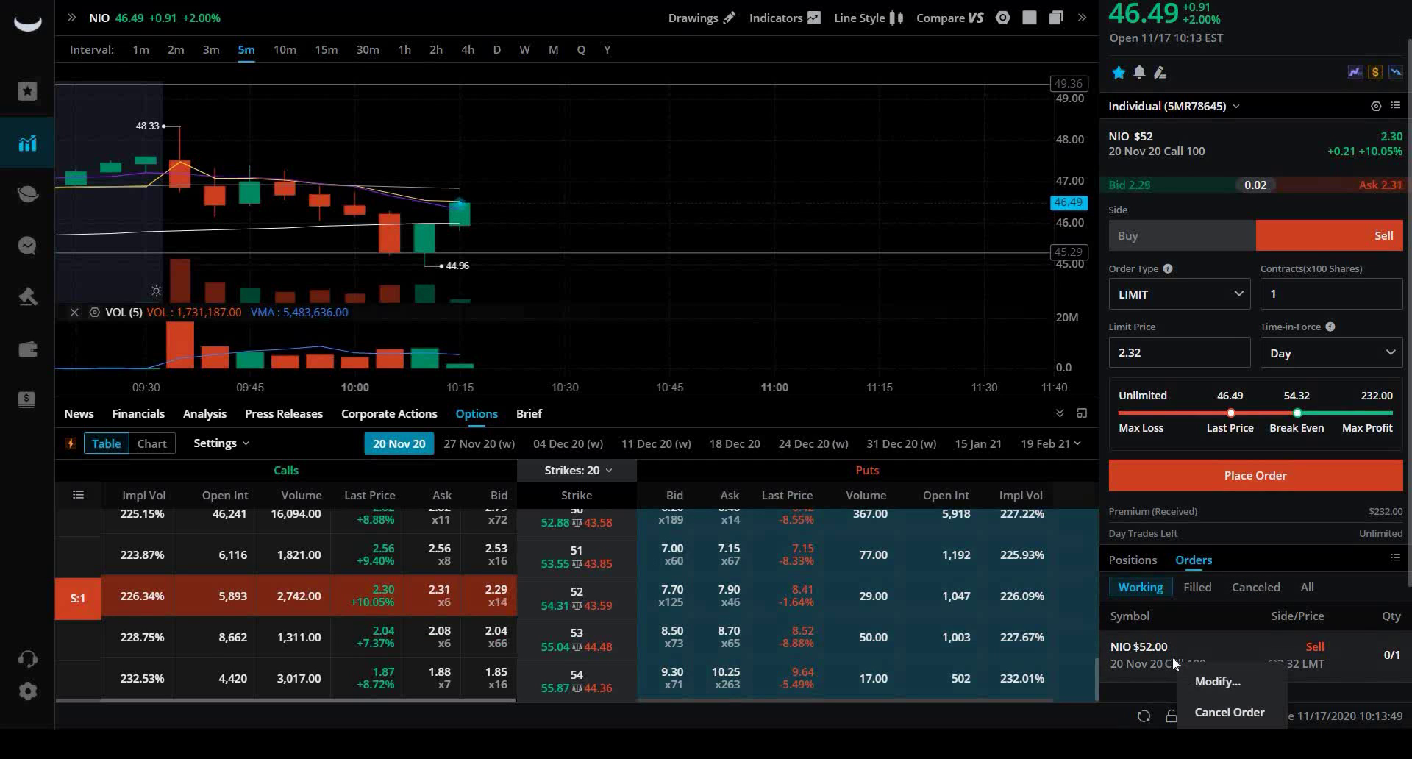
left_click(1213, 682)
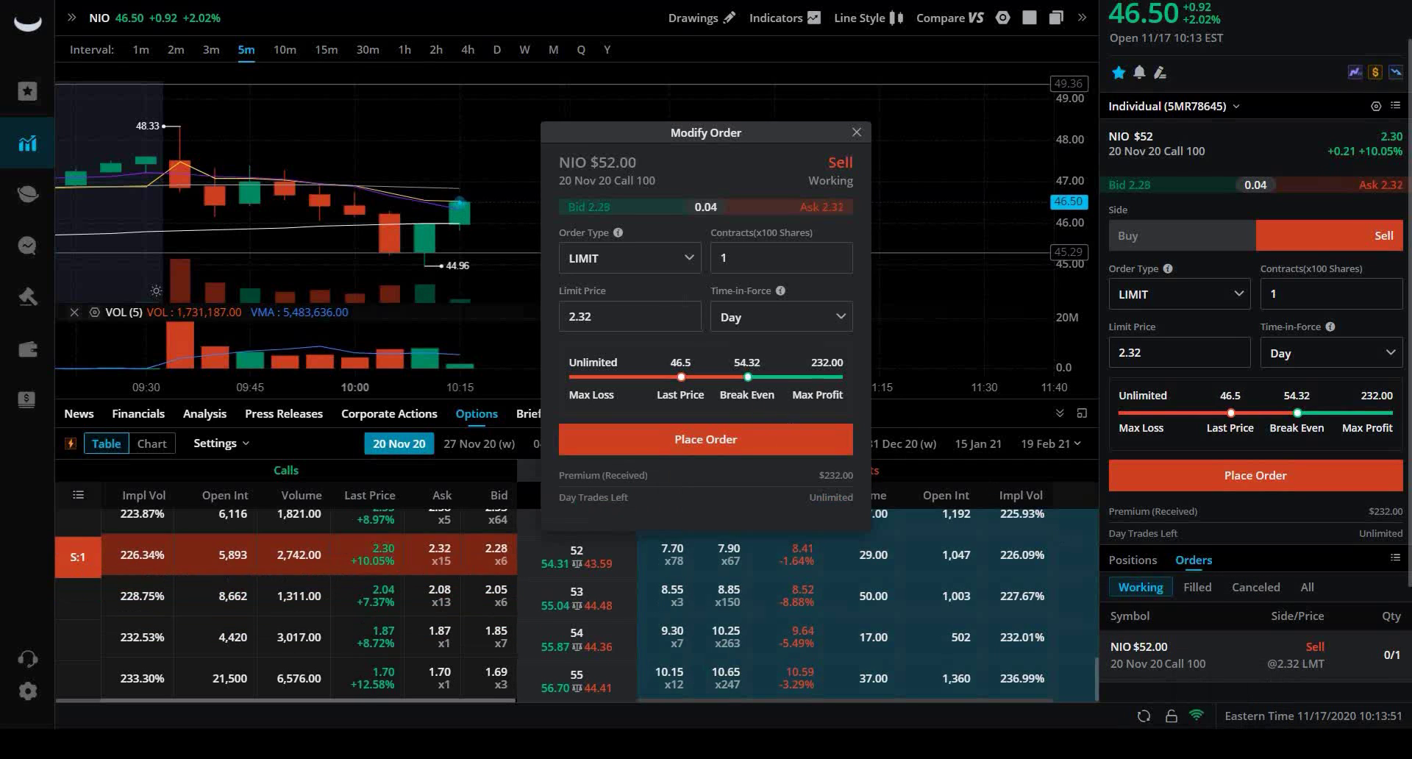
left_click(689, 324)
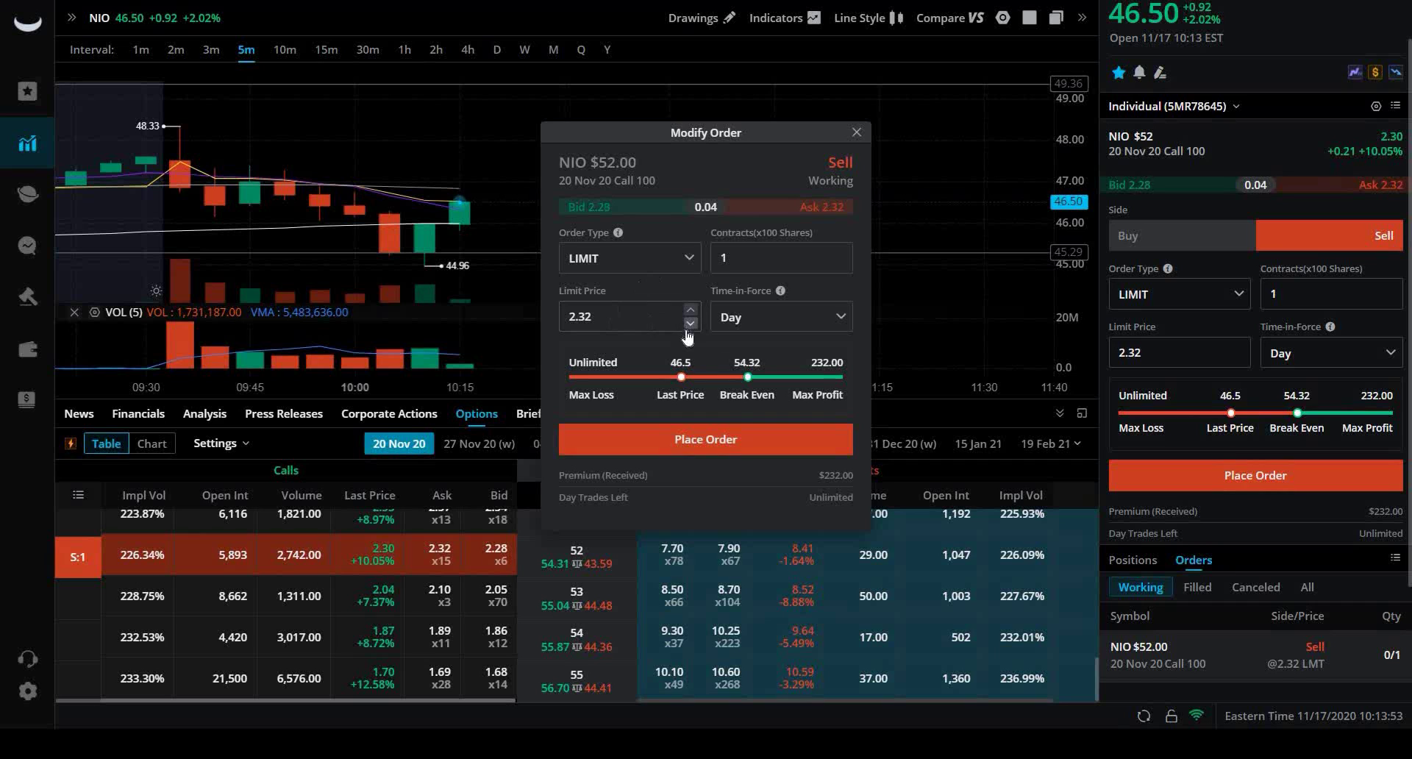
left_click(737, 439)
left_click(867, 518)
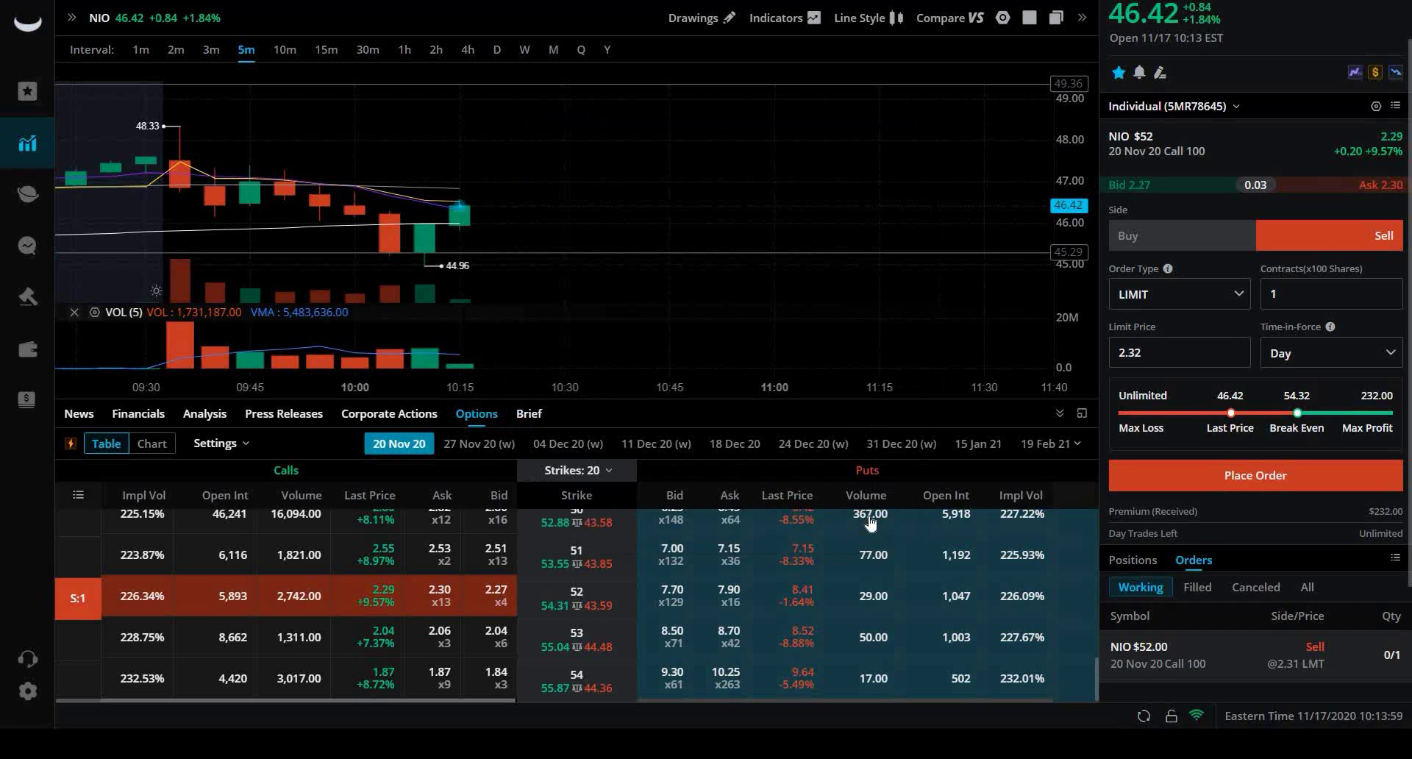
scroll(1219, 577, "down", 2)
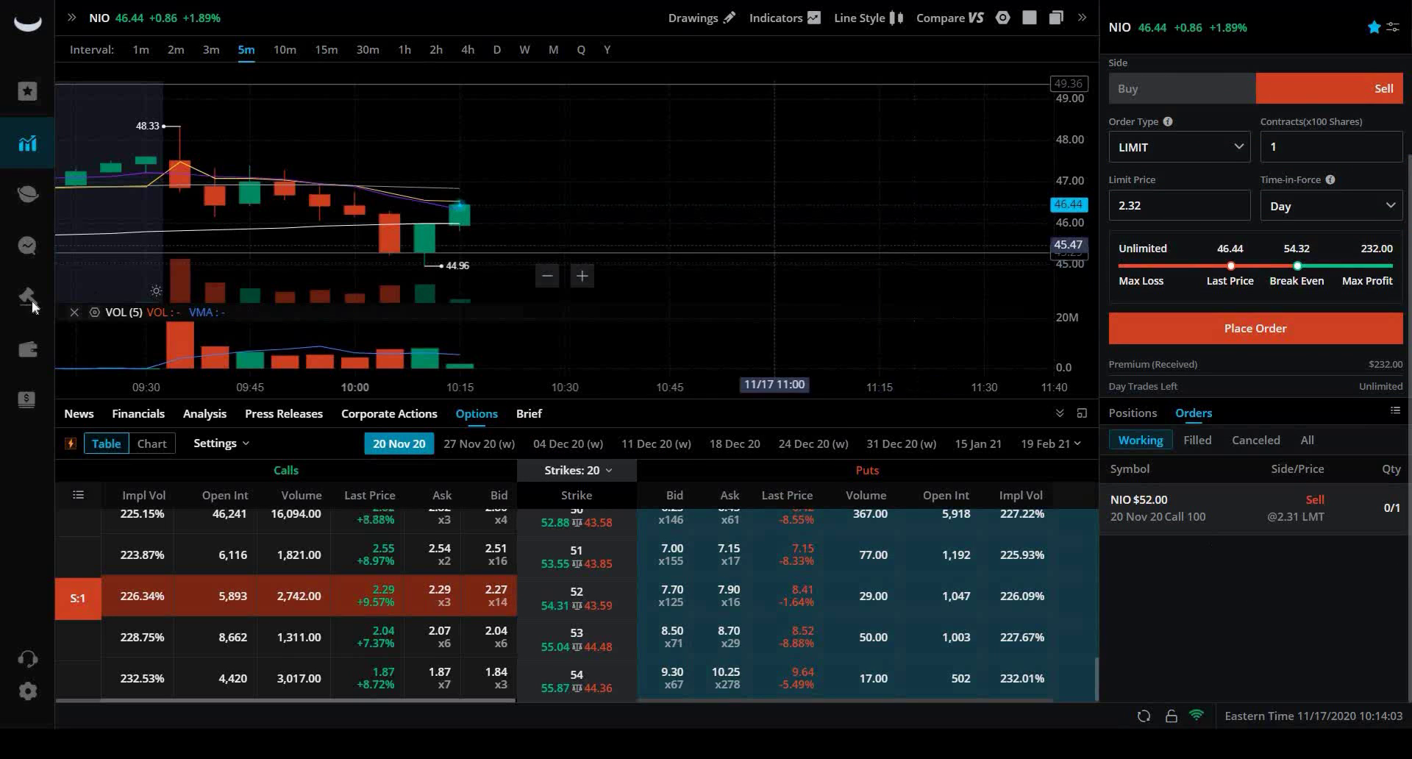
Open the Account page and expand Cash Balance, showing $11.60 profit and $275.53 cash.
left_click(28, 349)
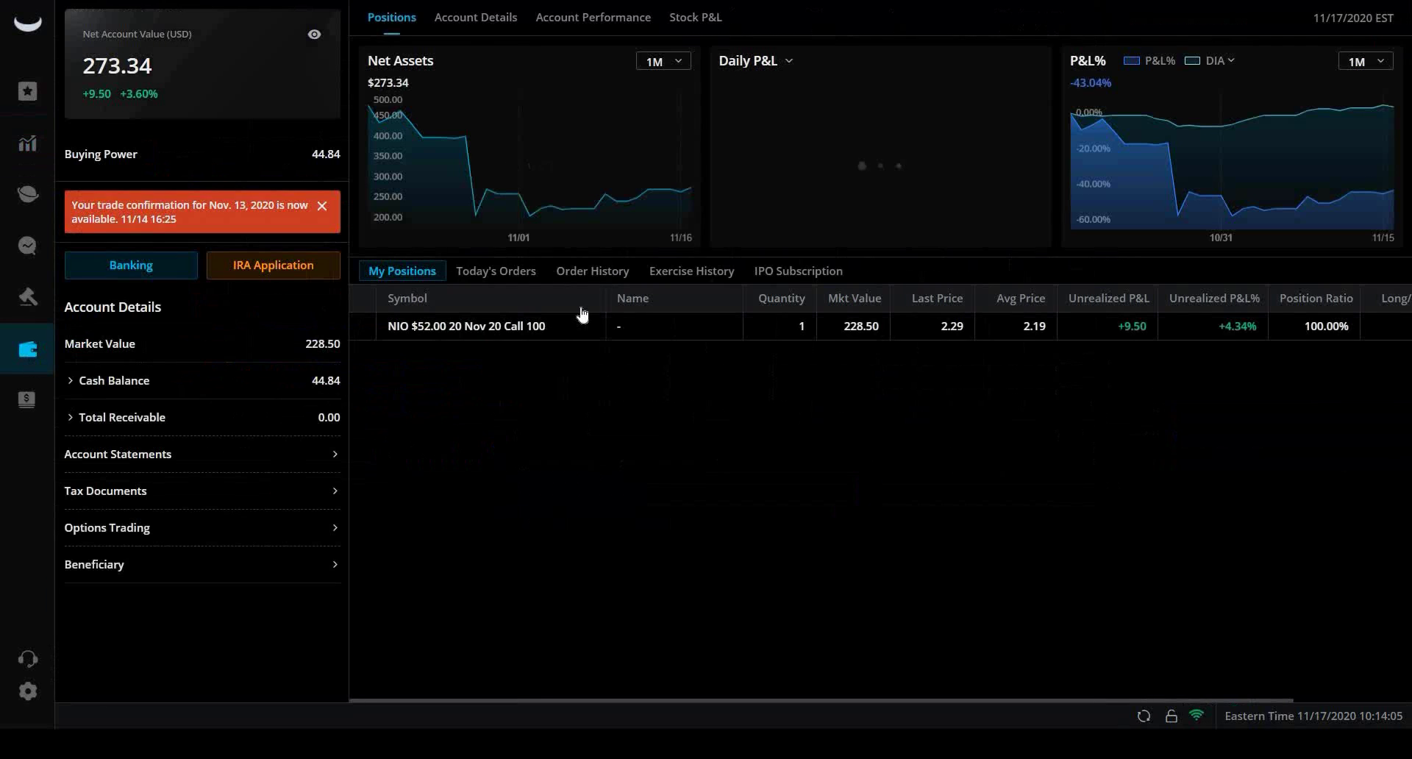
left_click(144, 381)
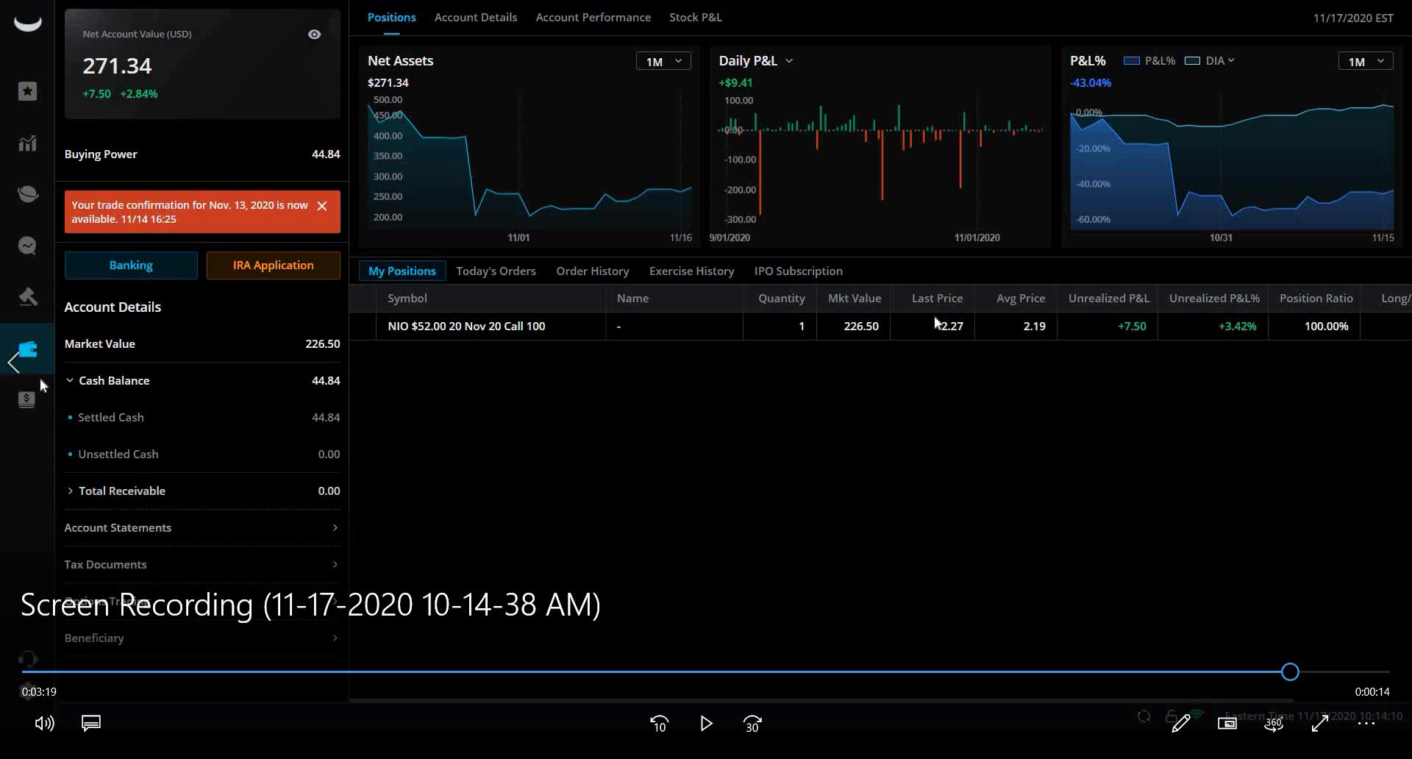
left_click(705, 723)
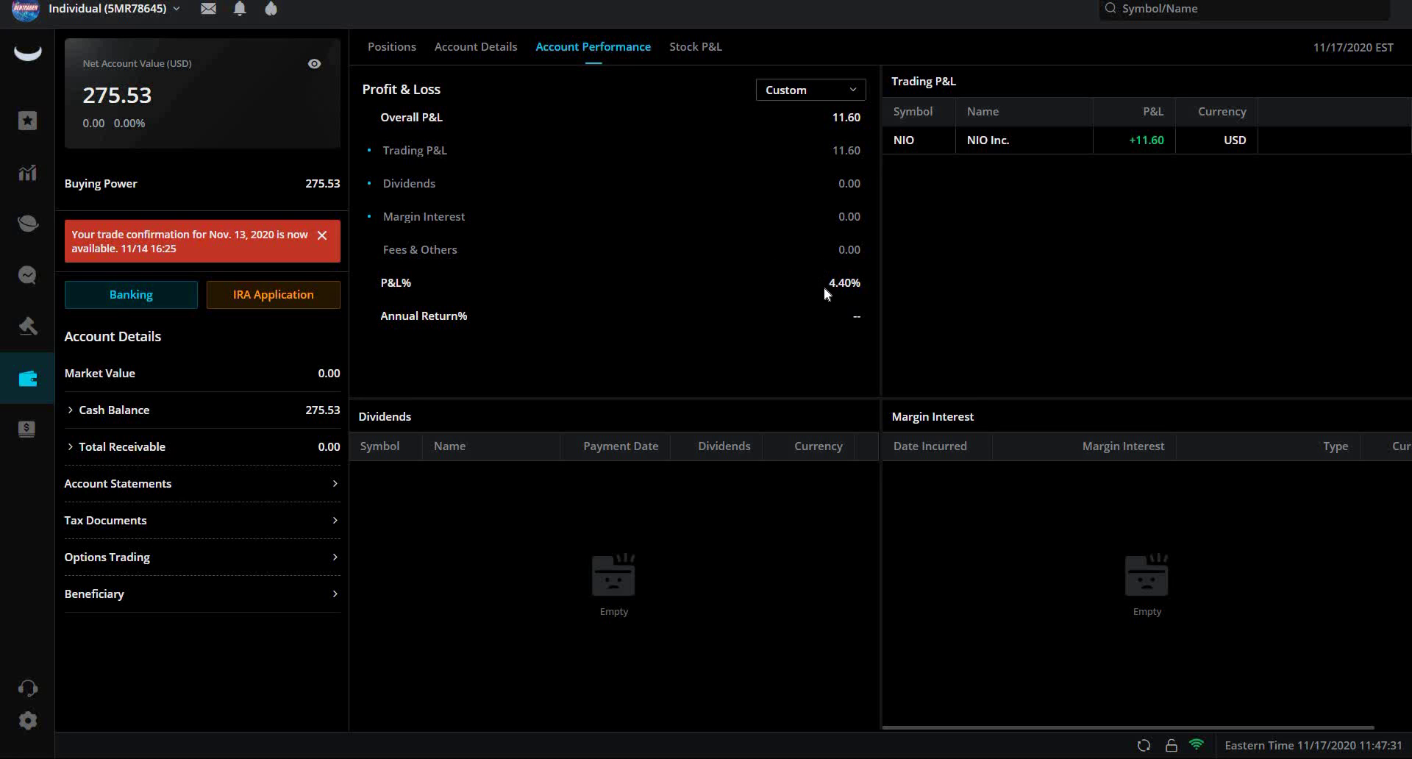
Check the account details and performance pages, then open the Positions order history listing the NIO $52 call fills.
left_click(482, 50)
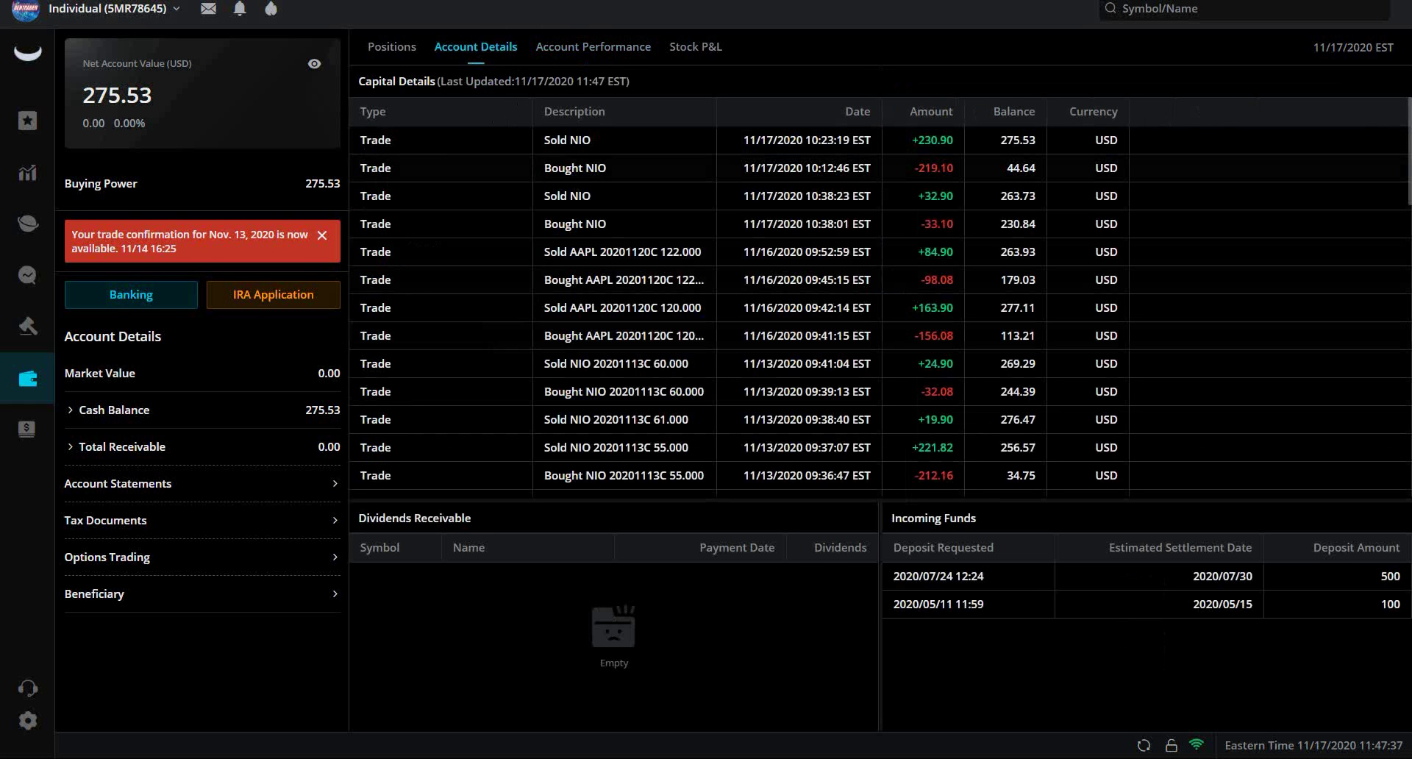
left_click(599, 50)
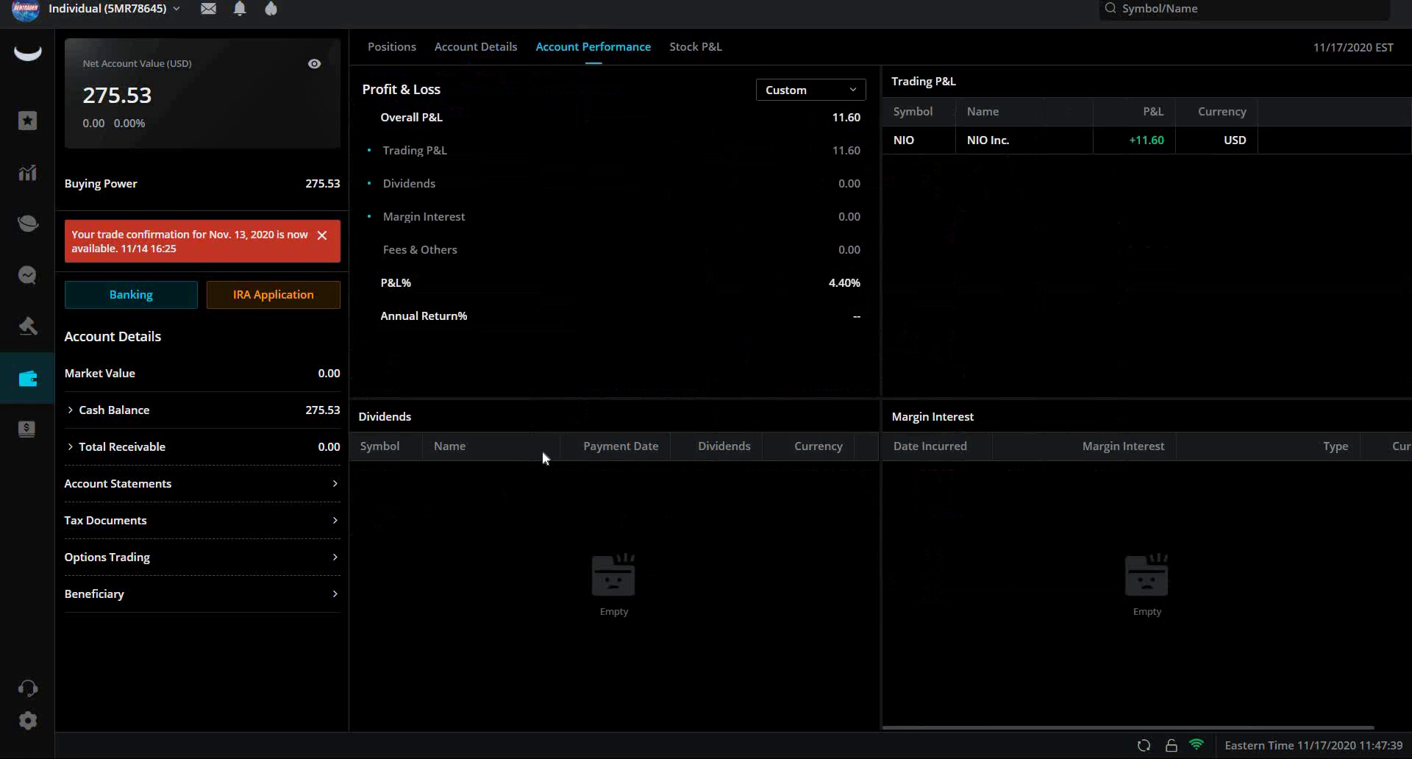
left_click(397, 48)
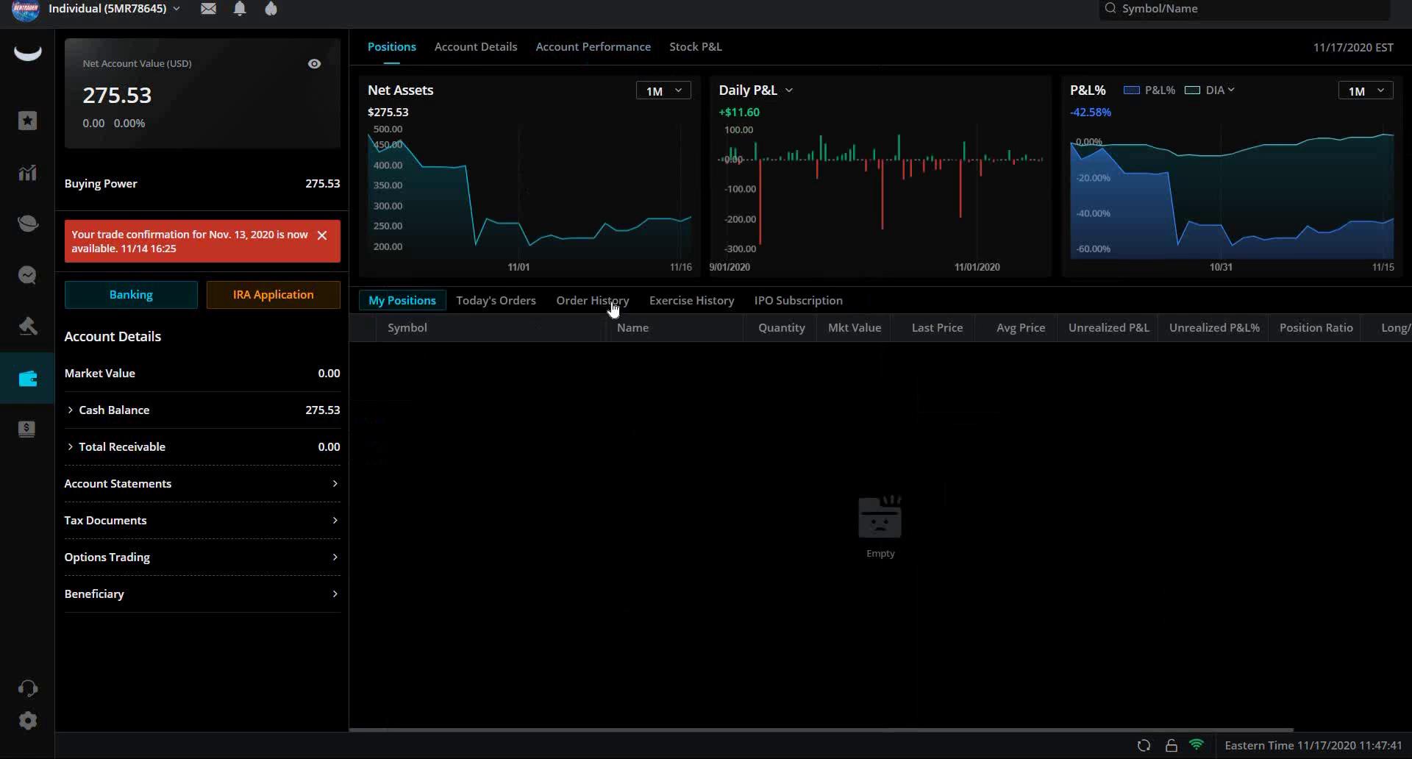
left_click(613, 305)
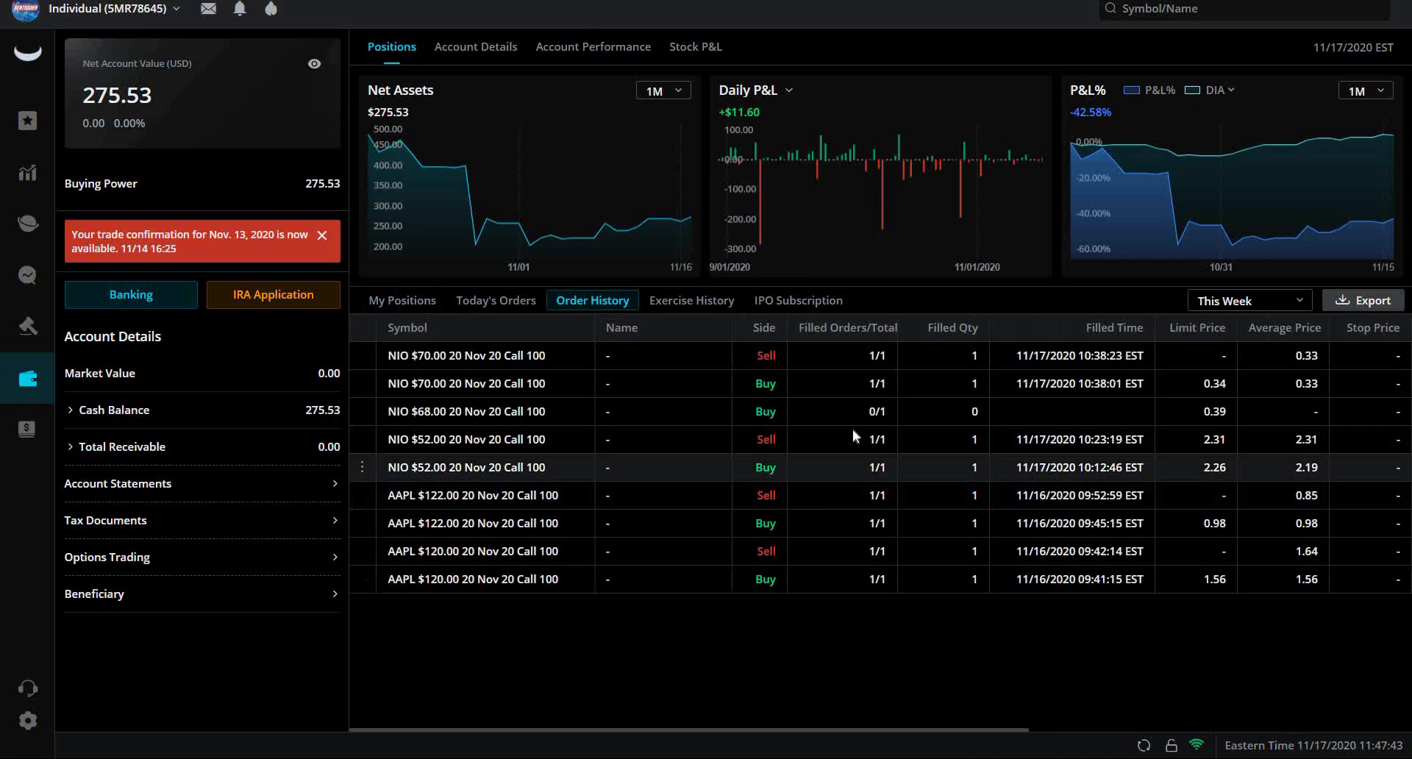